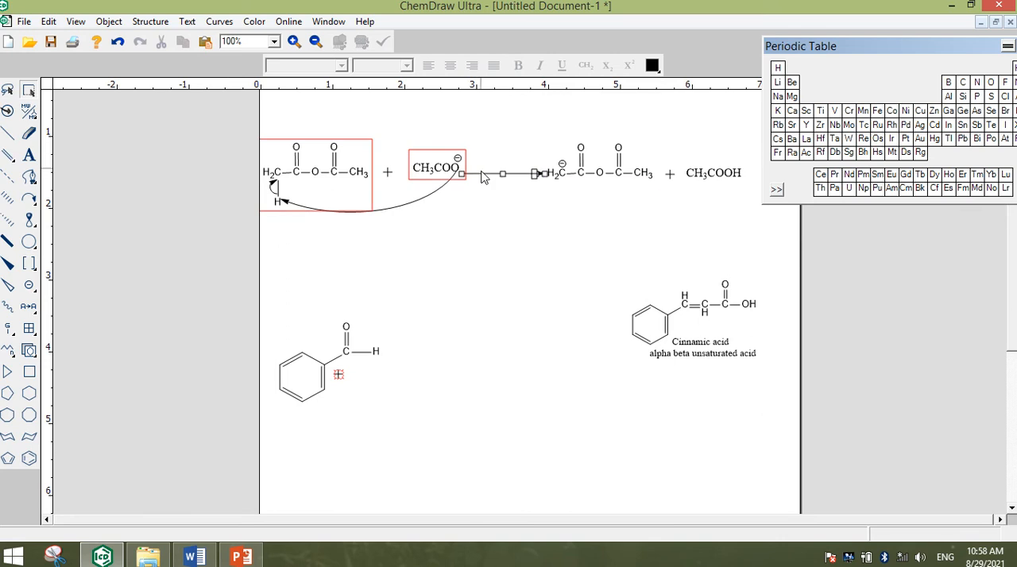
pyautogui.click(467, 198)
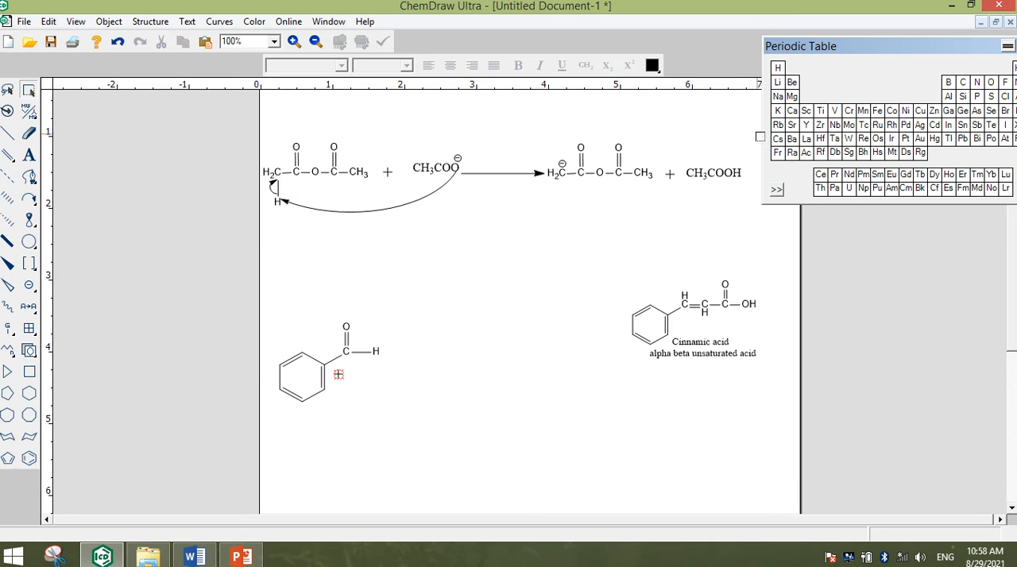
pyautogui.moveTo(739, 170); pyautogui.dragTo(256, 238)
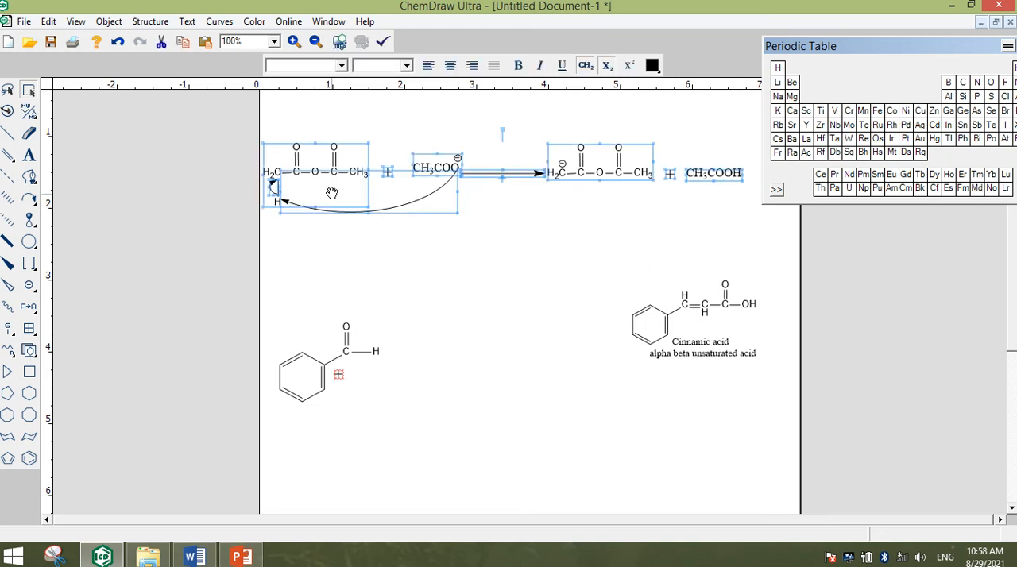
pyautogui.click(421, 229)
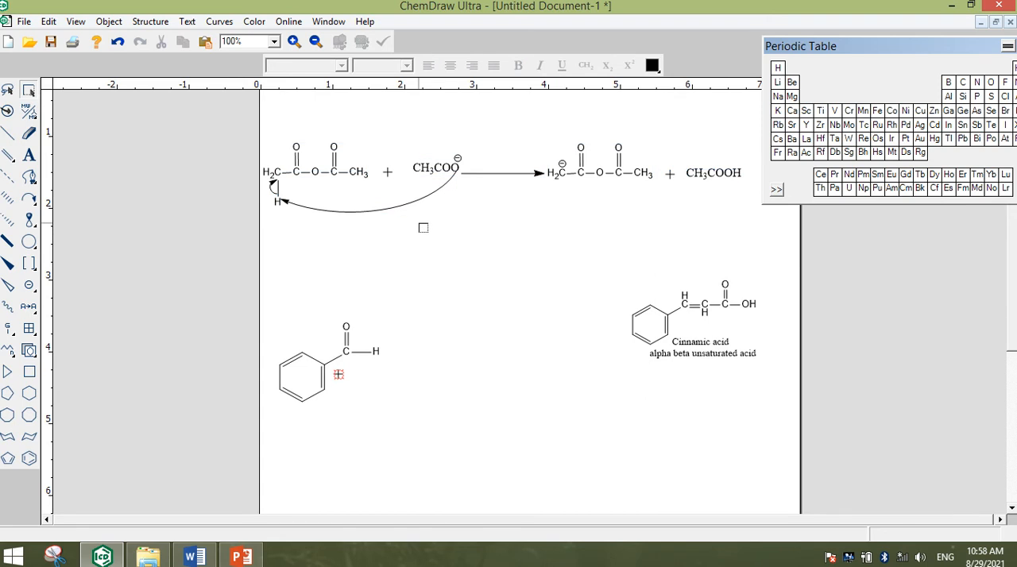
# Try to copy the entire ChemDraw drawing into the Word document below the Step 1 description
pyautogui.hotkey('ctrl', 'a')
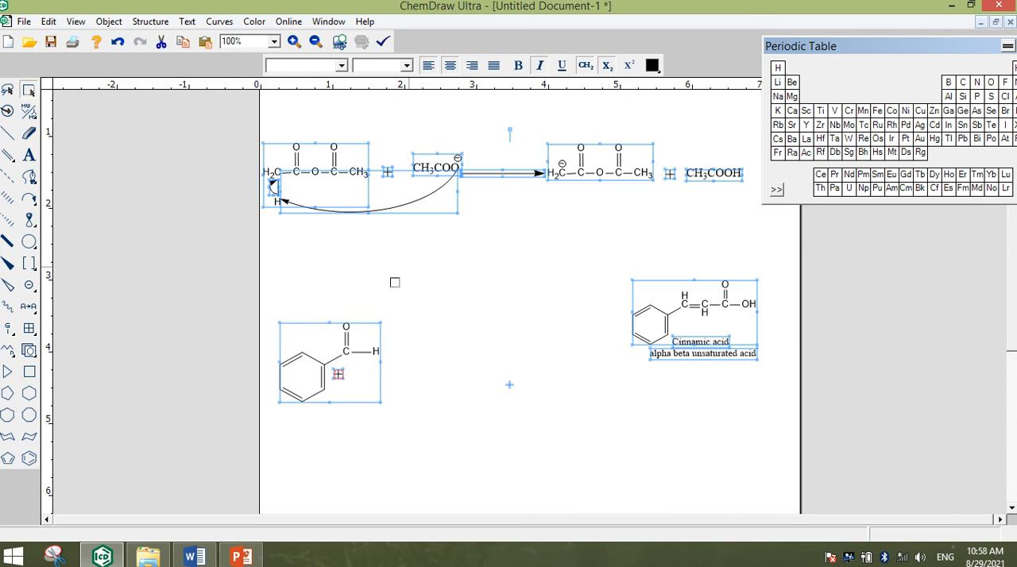
pyautogui.click(194, 556)
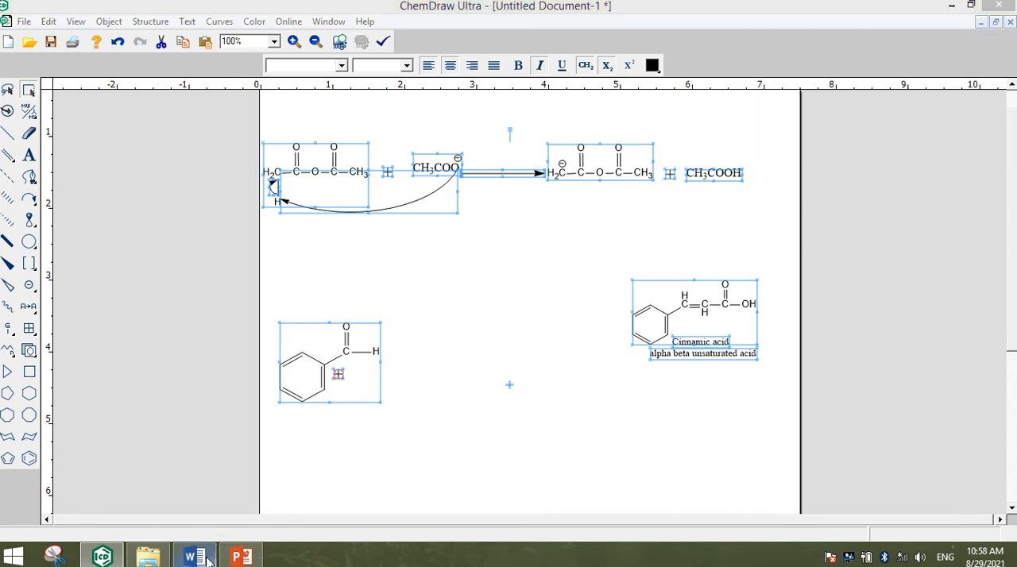
pyautogui.scroll(-2, 382, 361)
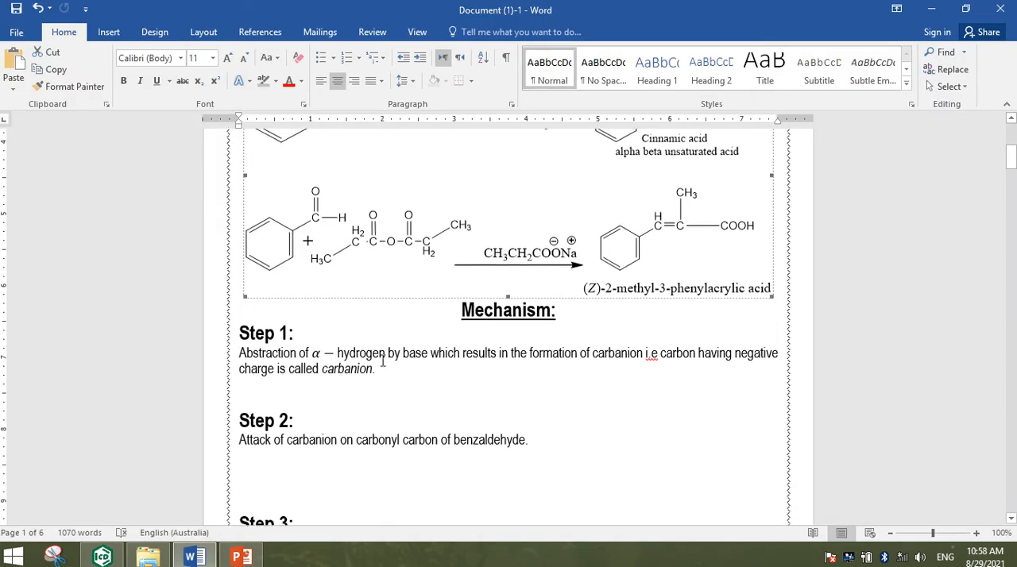
pyautogui.click(335, 395)
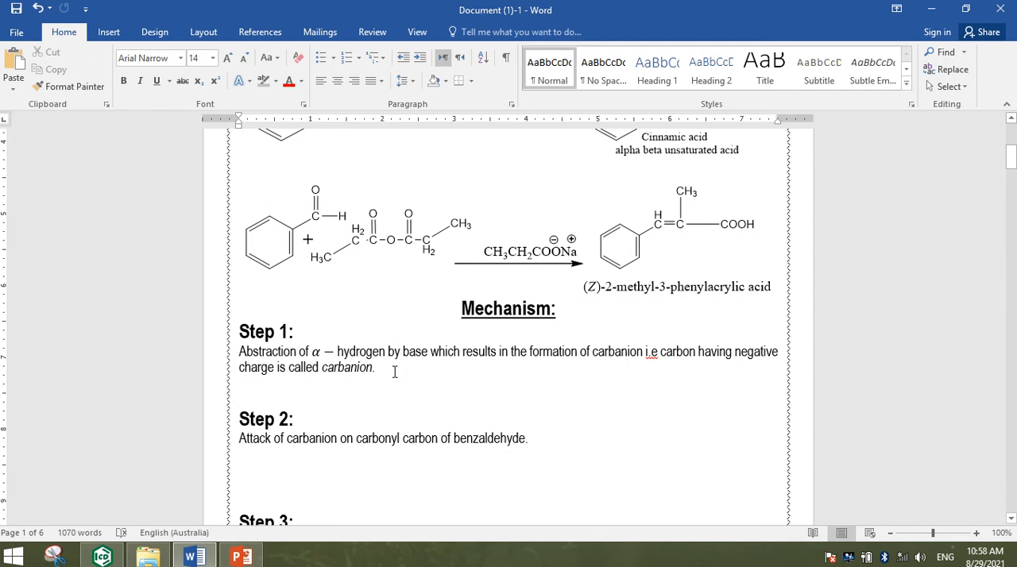
pyautogui.click(432, 352)
pyautogui.hotkey('ctrl', 'v')
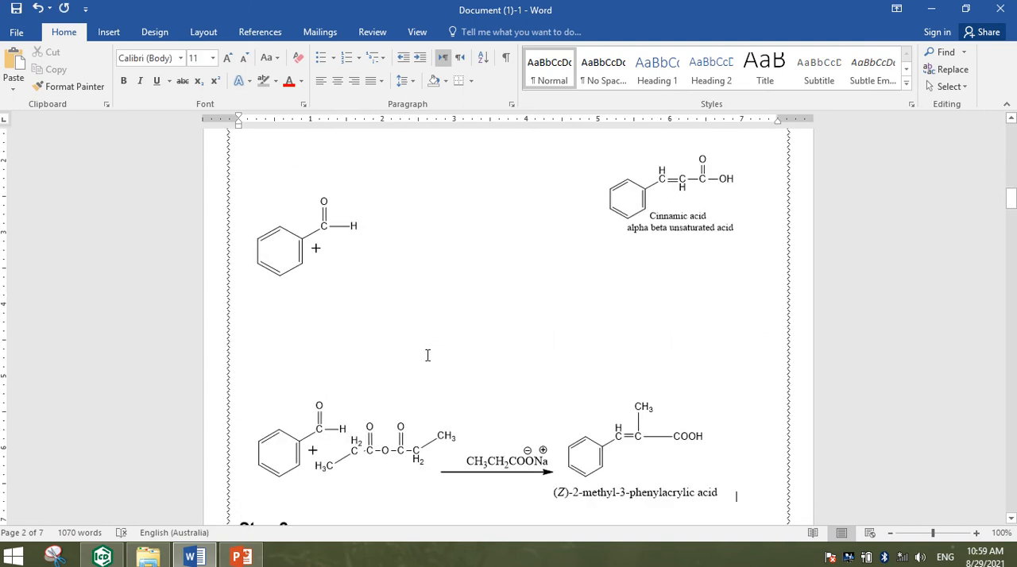
pyautogui.scroll(-2, 427, 355)
pyautogui.scroll(8, 427, 355)
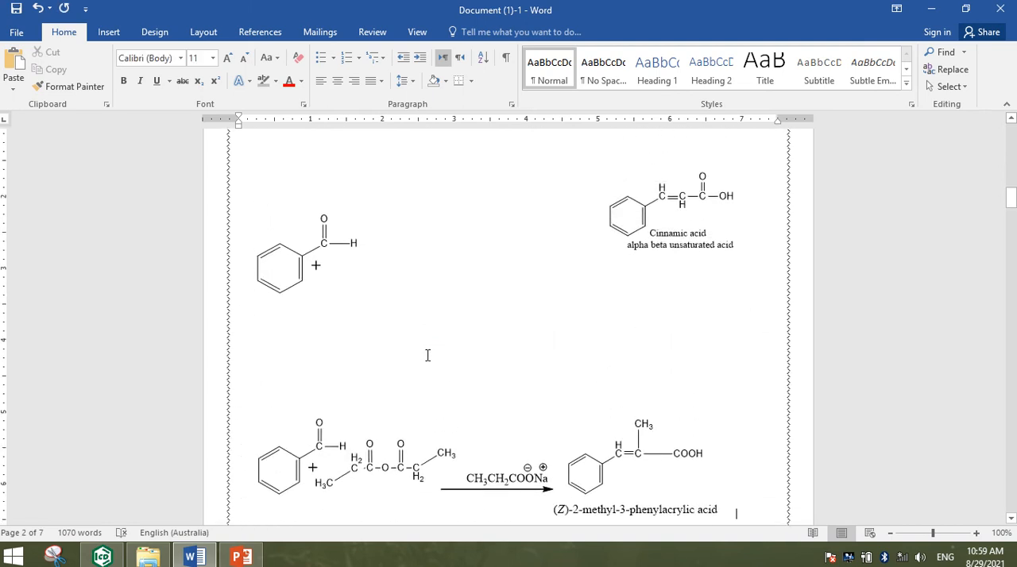
pyautogui.scroll(3, 427, 355)
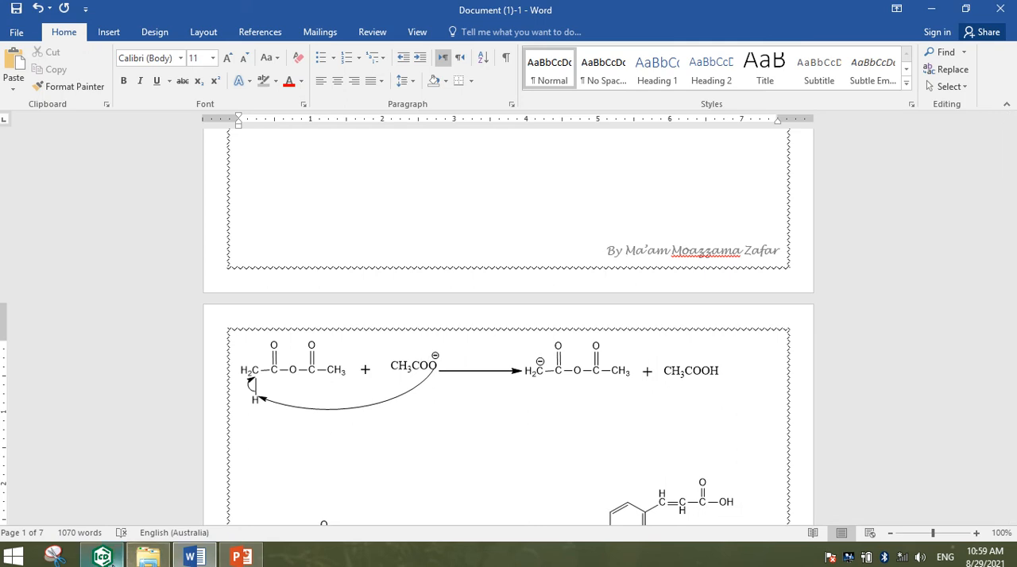
# Switch back to ChemDraw and copy only the upper reaction scheme, from the acetic anhydride and CH3COO⁻ through to CH3COOH
pyautogui.click(102, 556)
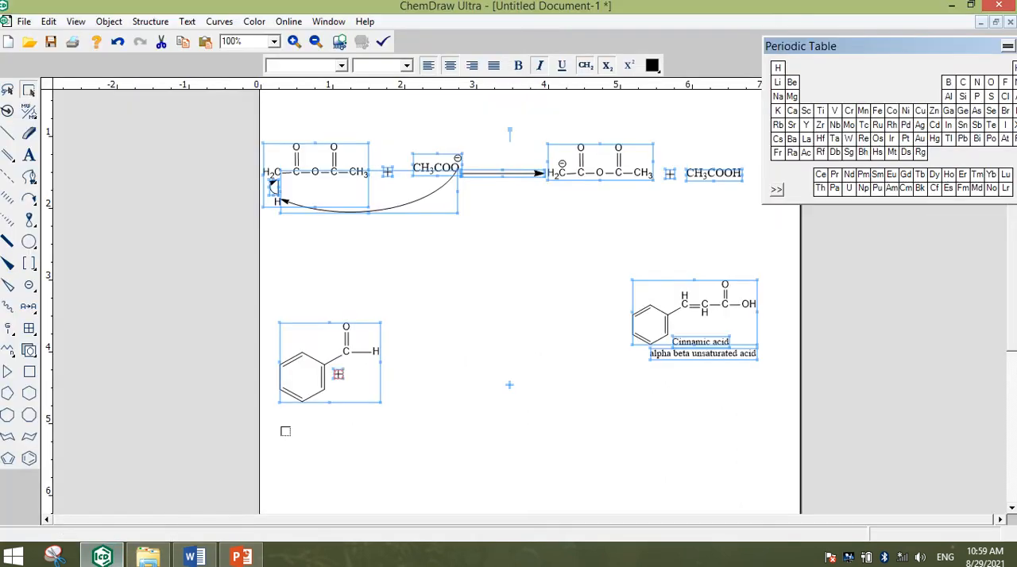
pyautogui.click(454, 306)
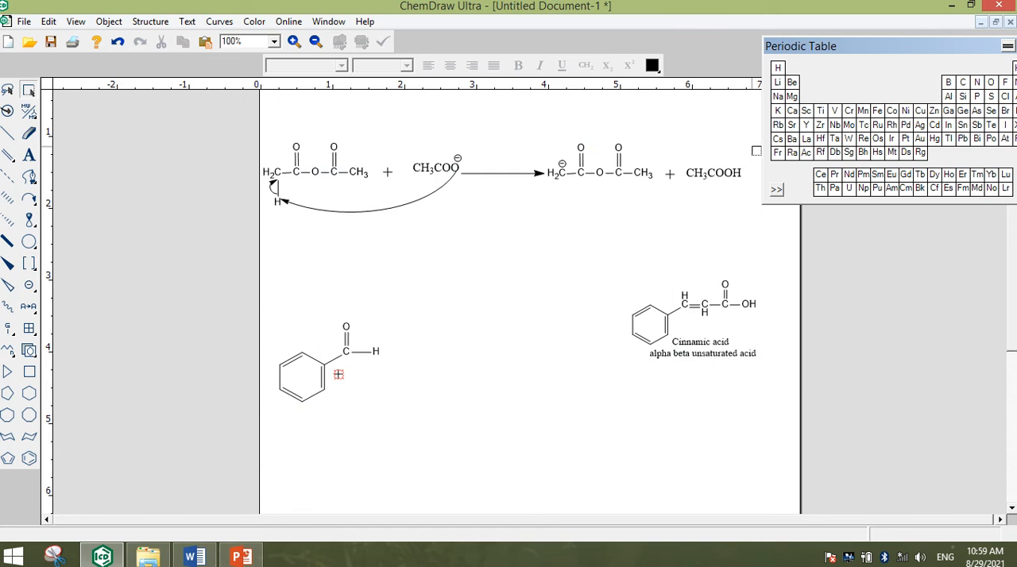
pyautogui.moveTo(752, 132); pyautogui.dragTo(270, 249)
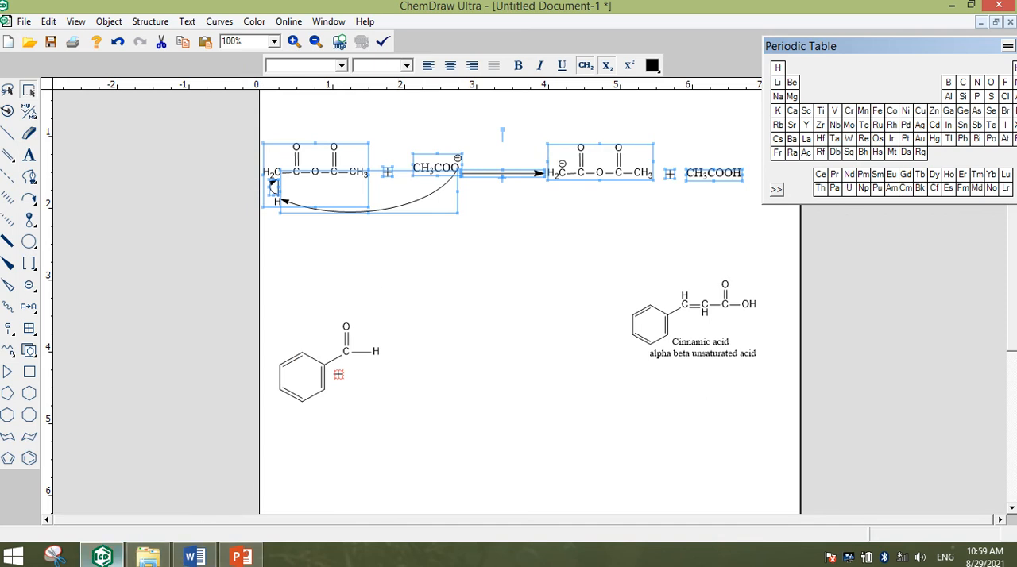
pyautogui.moveTo(102, 556)
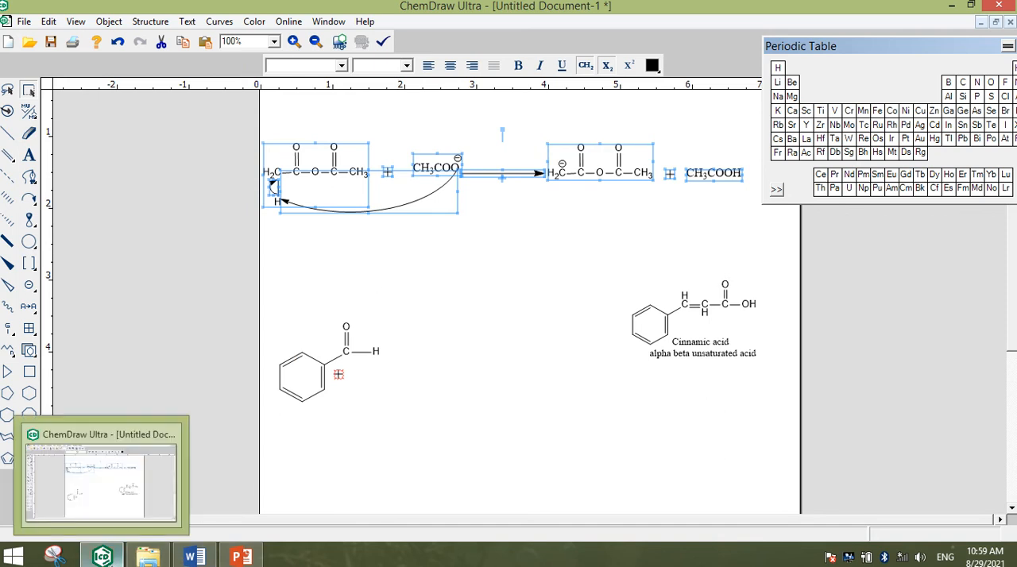
# In Word, undo the earlier paste, then insert the copied reaction scheme centred on the blank line below the Step 1 text
pyautogui.click(101, 556)
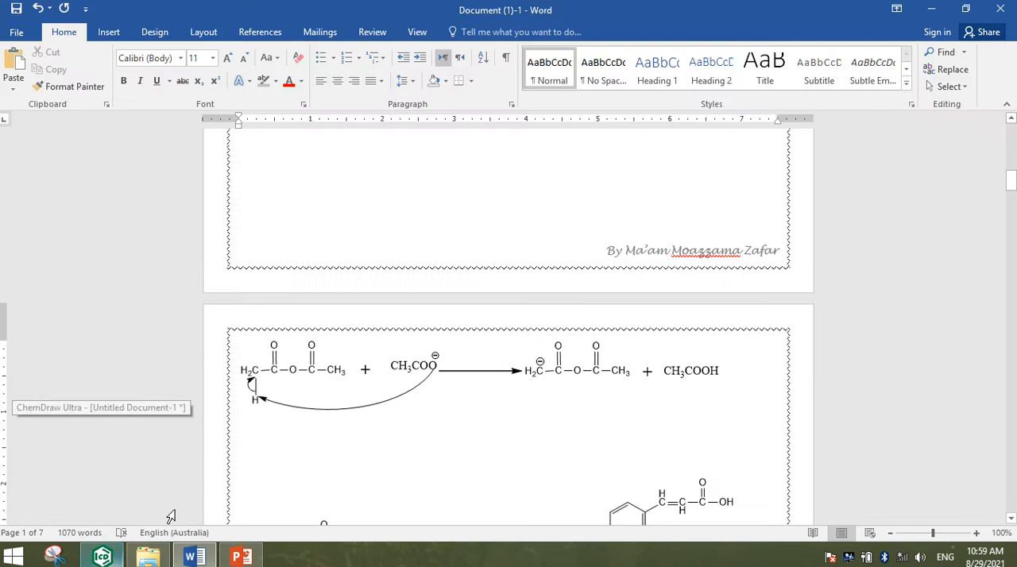
pyautogui.scroll(2, 524, 249)
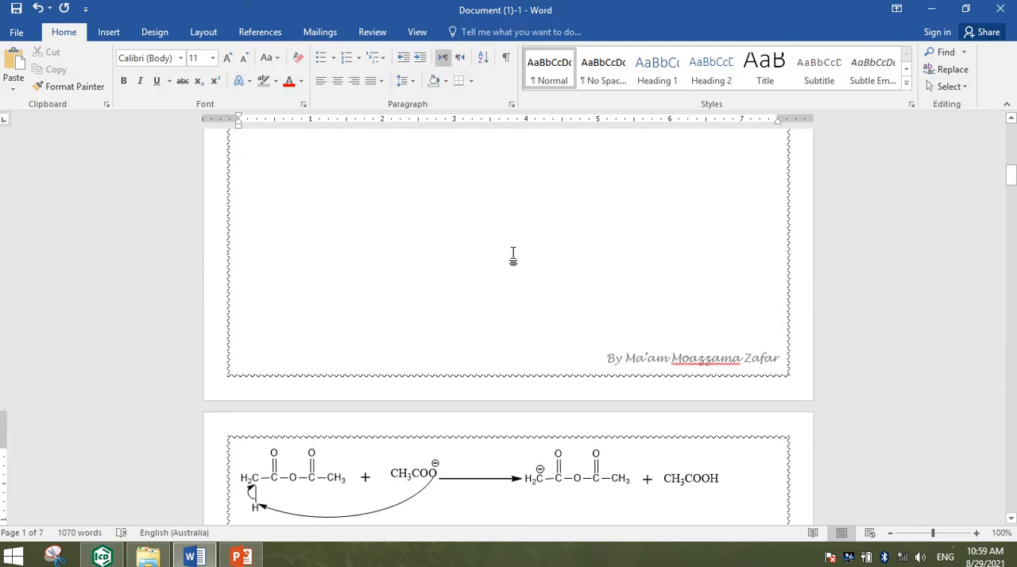
pyautogui.scroll(-2, 517, 256)
pyautogui.scroll(5, 514, 310)
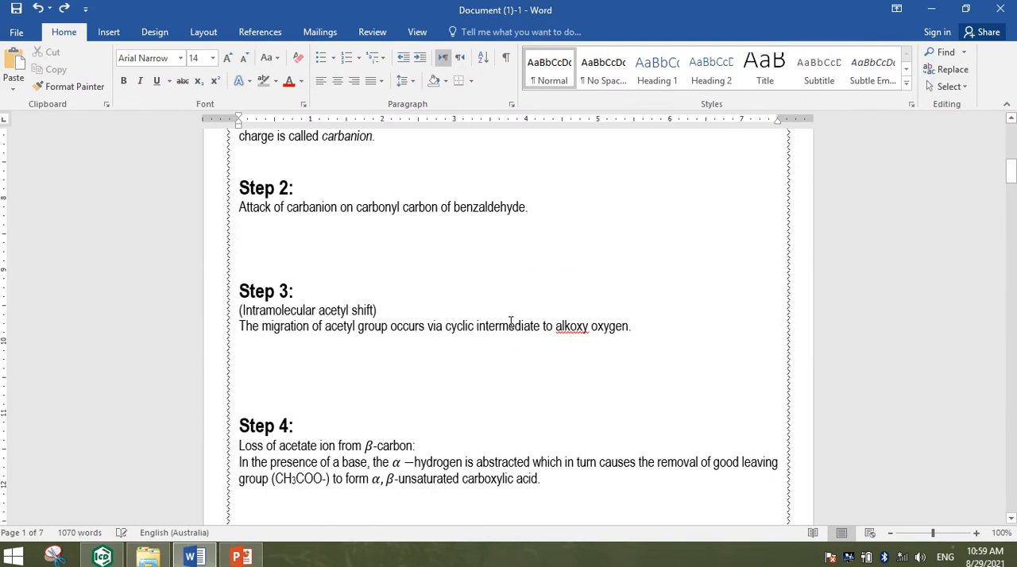
pyautogui.scroll(1, 350, 259)
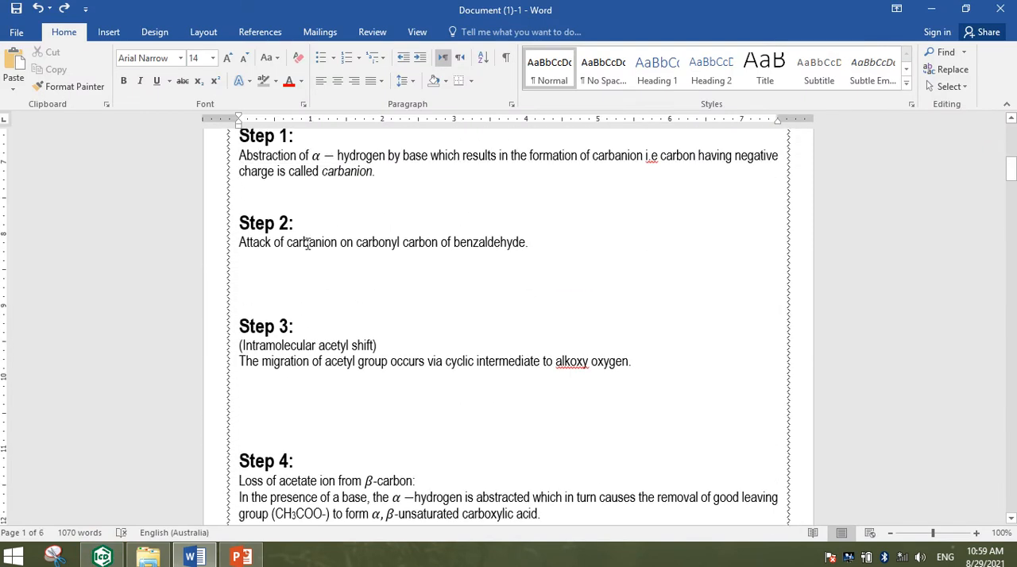
pyautogui.click(270, 193)
pyautogui.hotkey('ctrl', 'v')
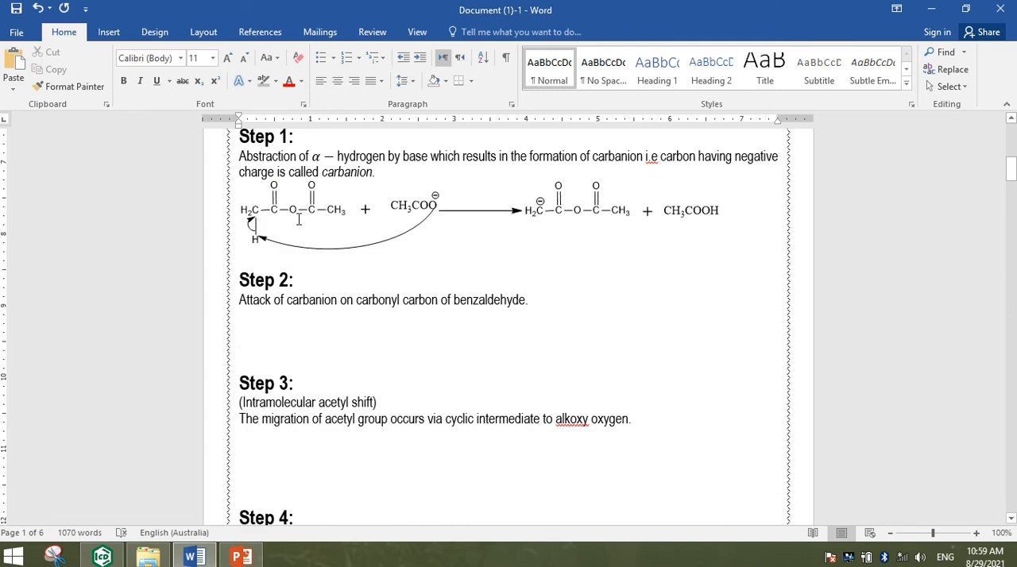
pyautogui.click(302, 226)
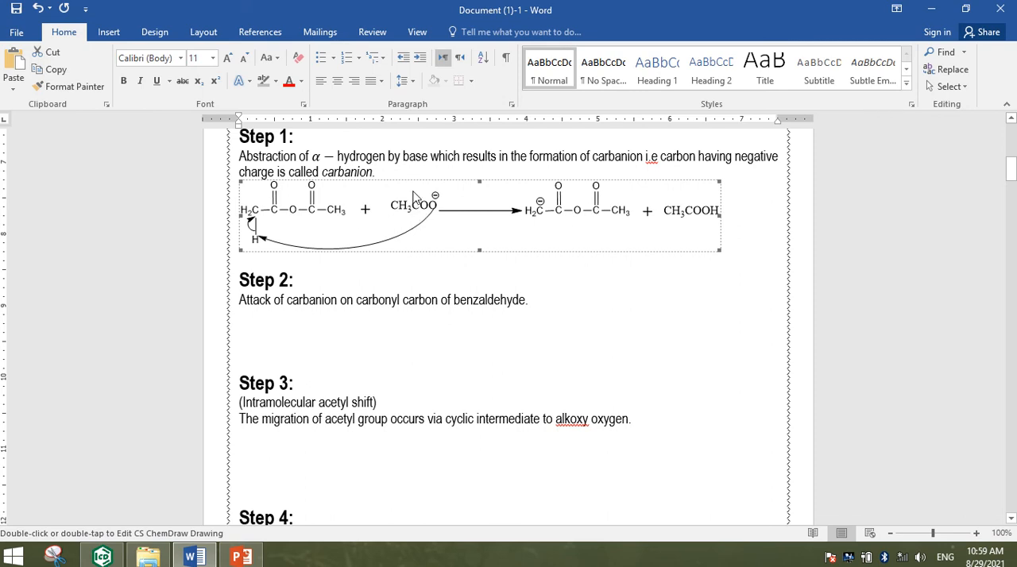
pyautogui.click(337, 83)
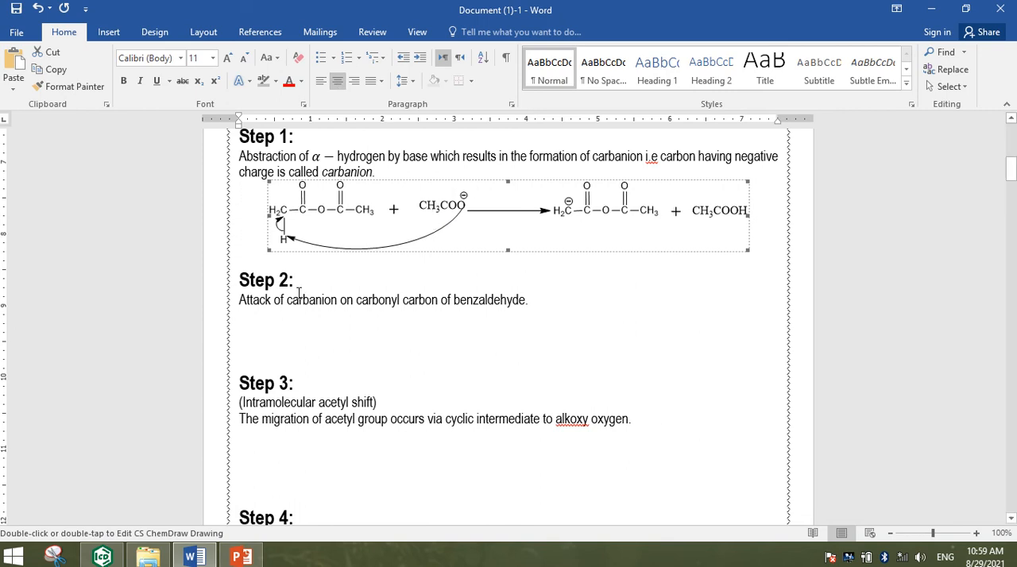
# Switch to ChemDraw, clear the whole drawing and add a "Ph" text label in the upper-left part of the page
pyautogui.click(102, 554)
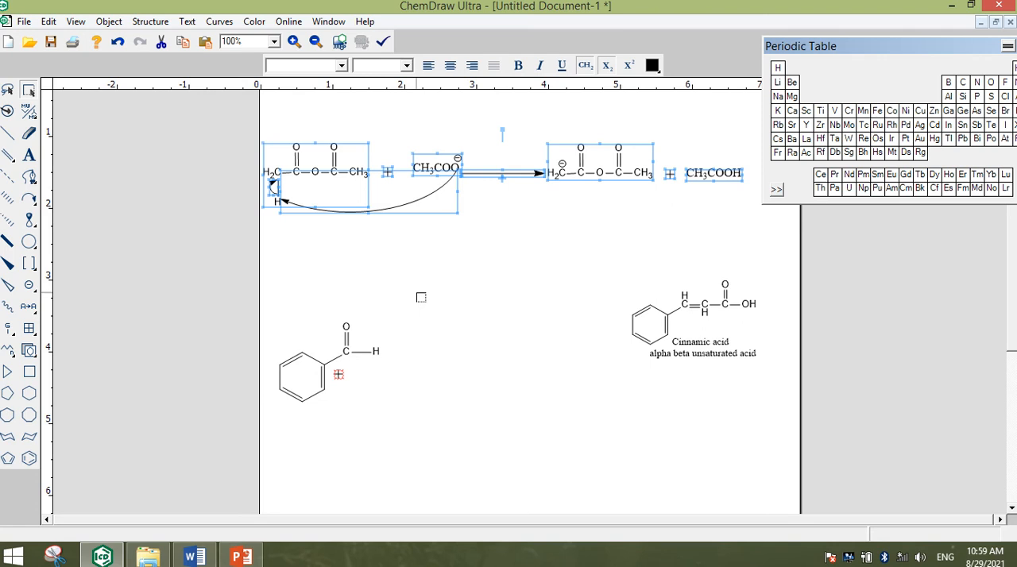
pyautogui.hotkey('ctrl', 'a')
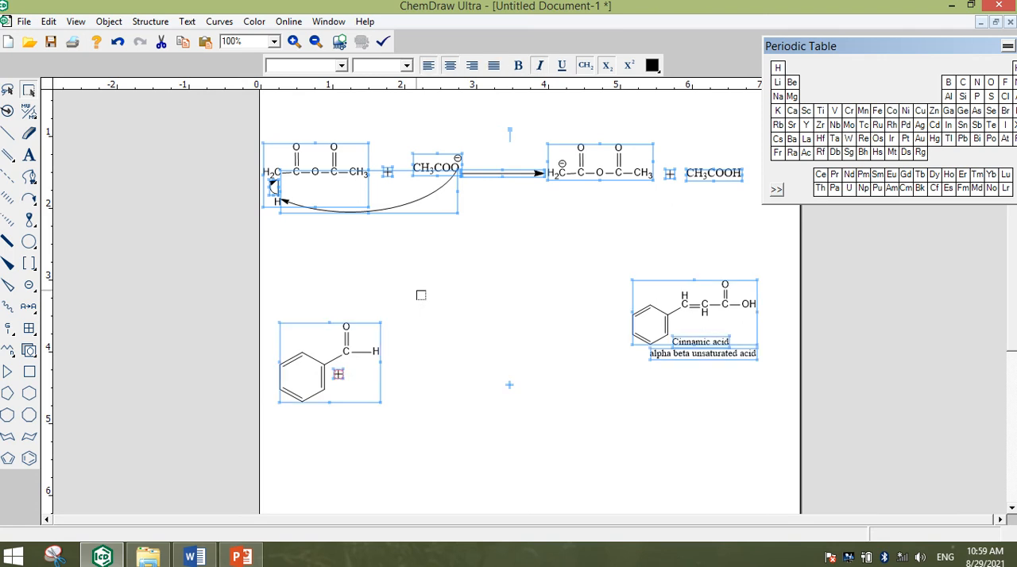
pyautogui.press('Delete')
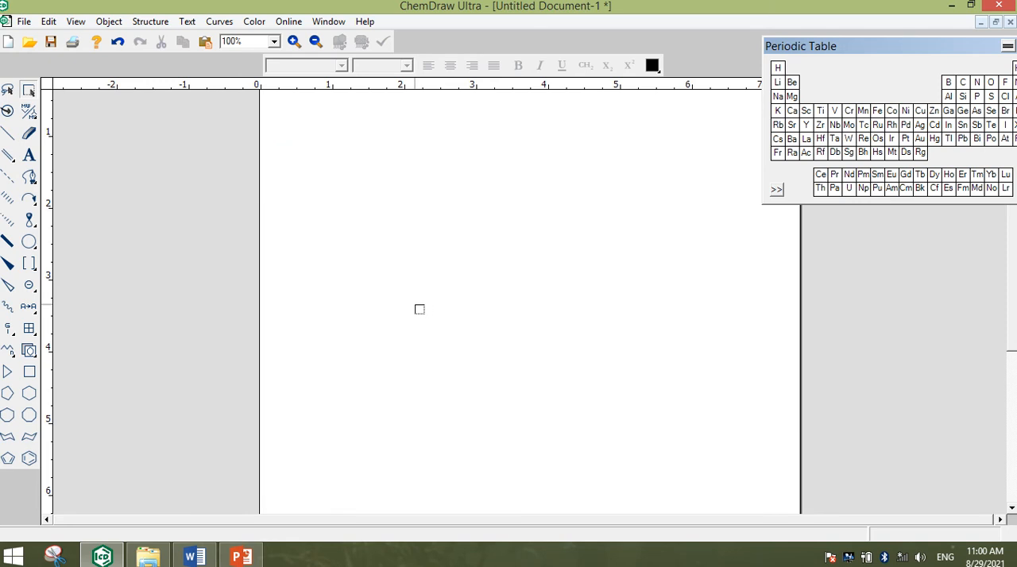
pyautogui.click(29, 155)
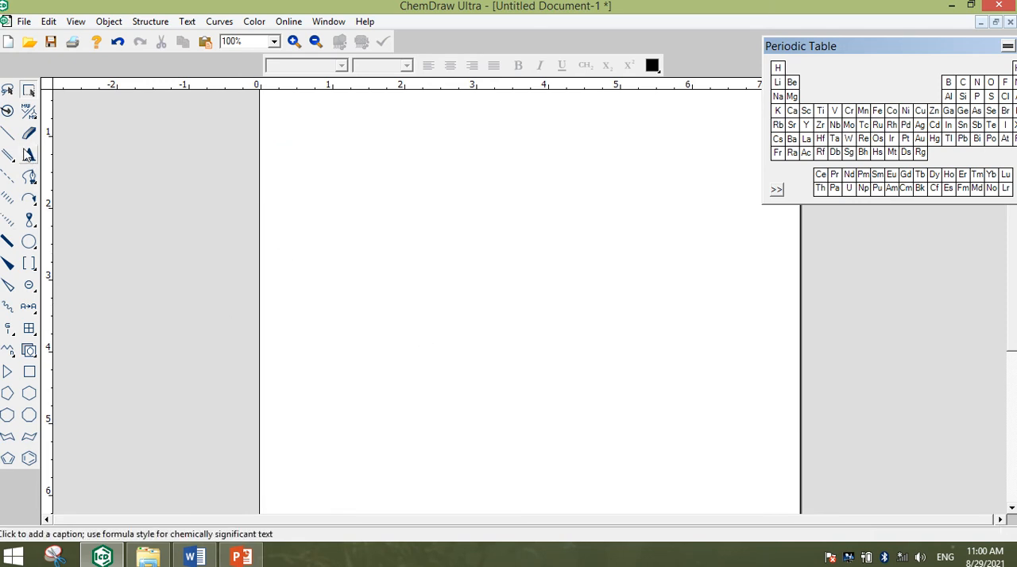
pyautogui.click(300, 238)
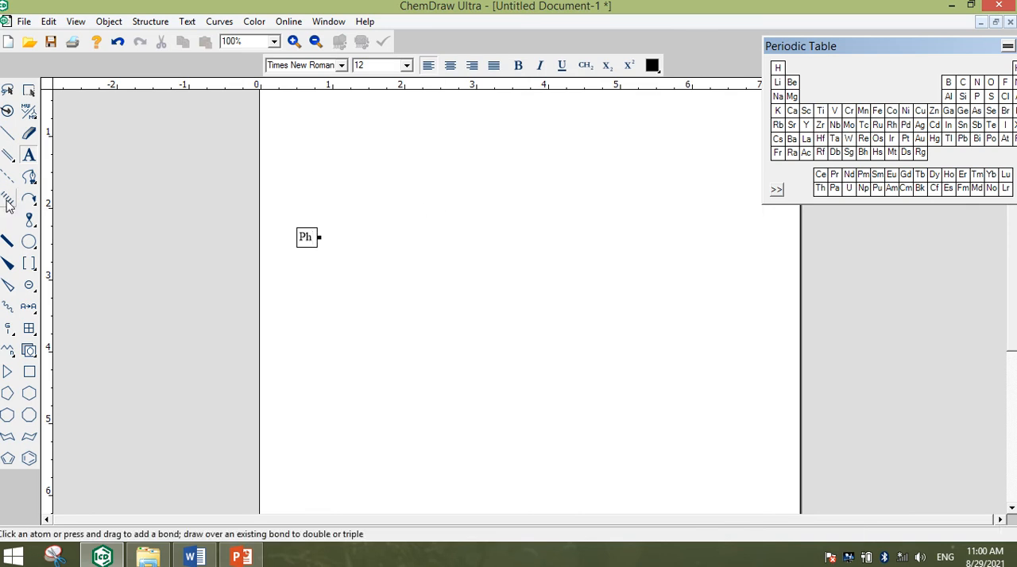
# Try to attach a single bond to the Ph label, removing each misplaced bond
pyautogui.click(6, 135)
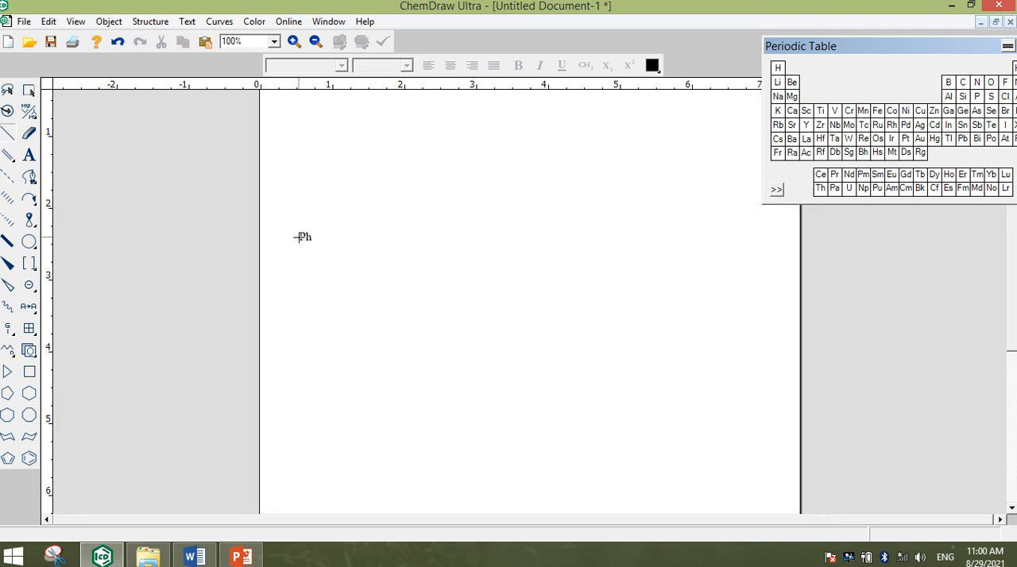
pyautogui.click(299, 236)
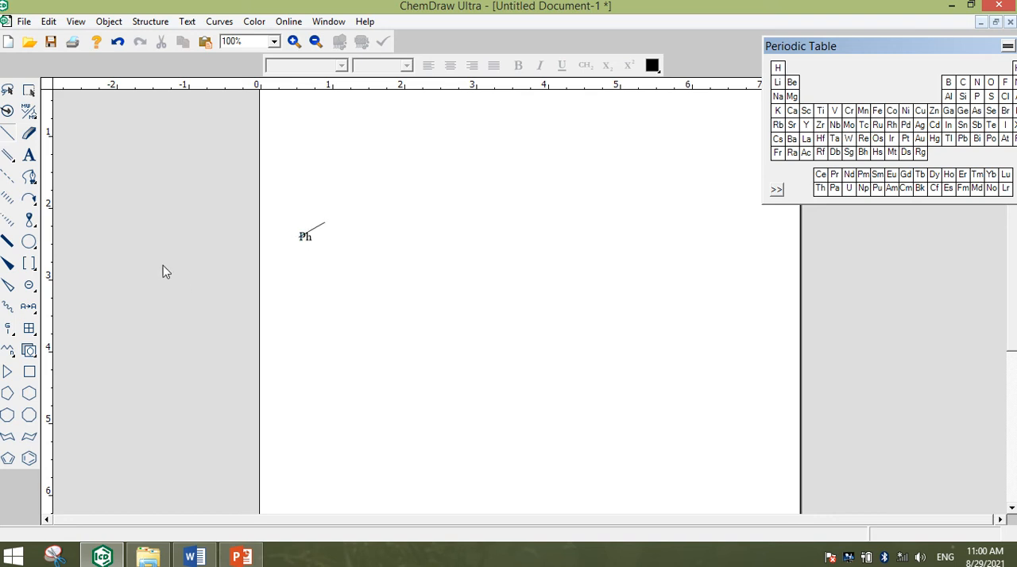
pyautogui.click(29, 92)
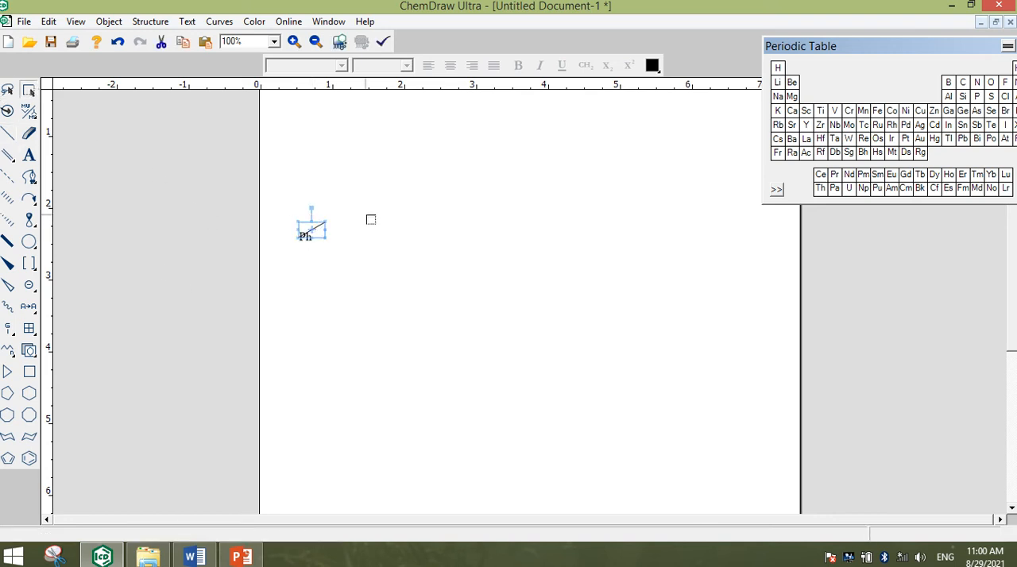
pyautogui.press('Delete')
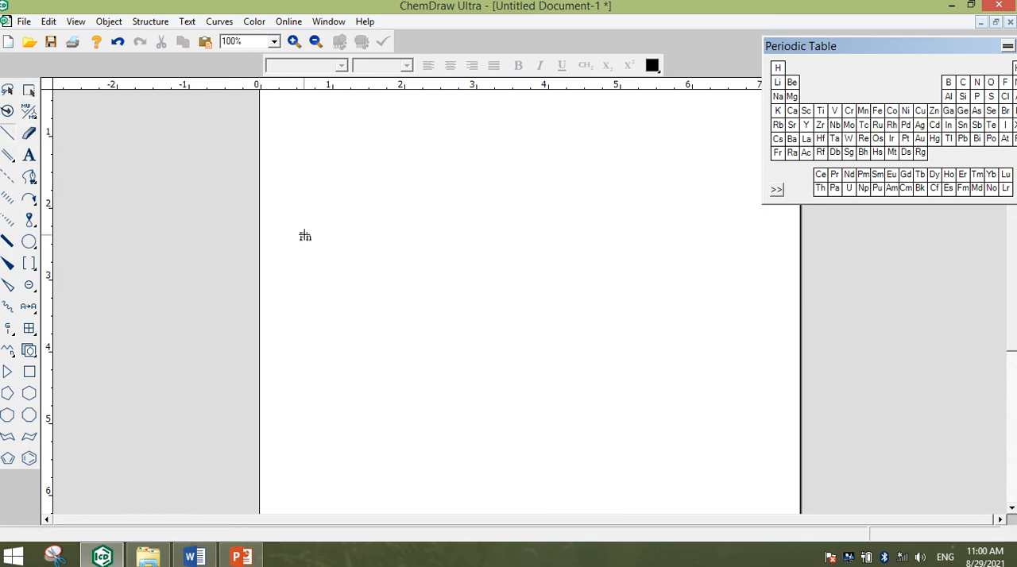
pyautogui.click(302, 232)
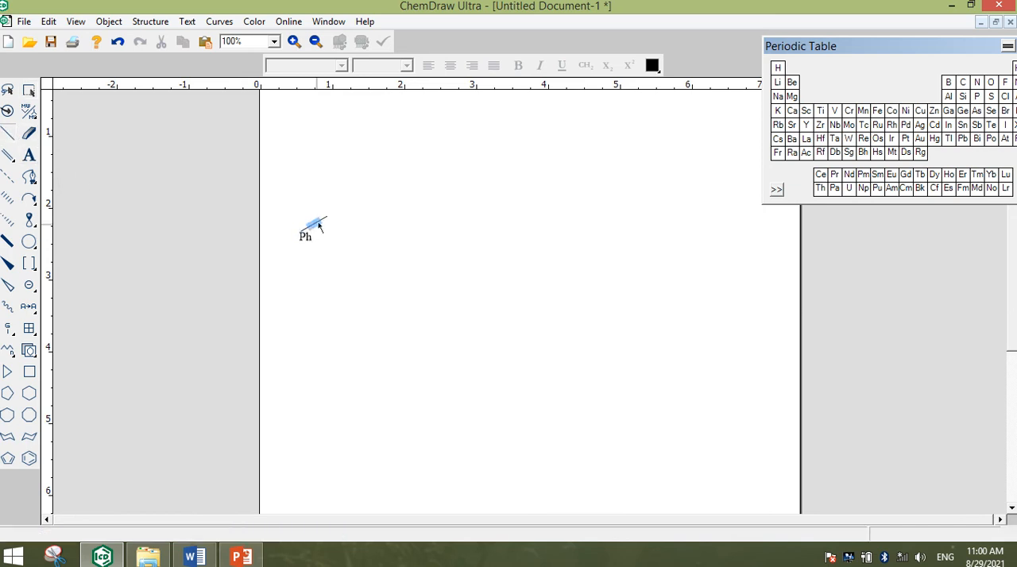
pyautogui.click(28, 90)
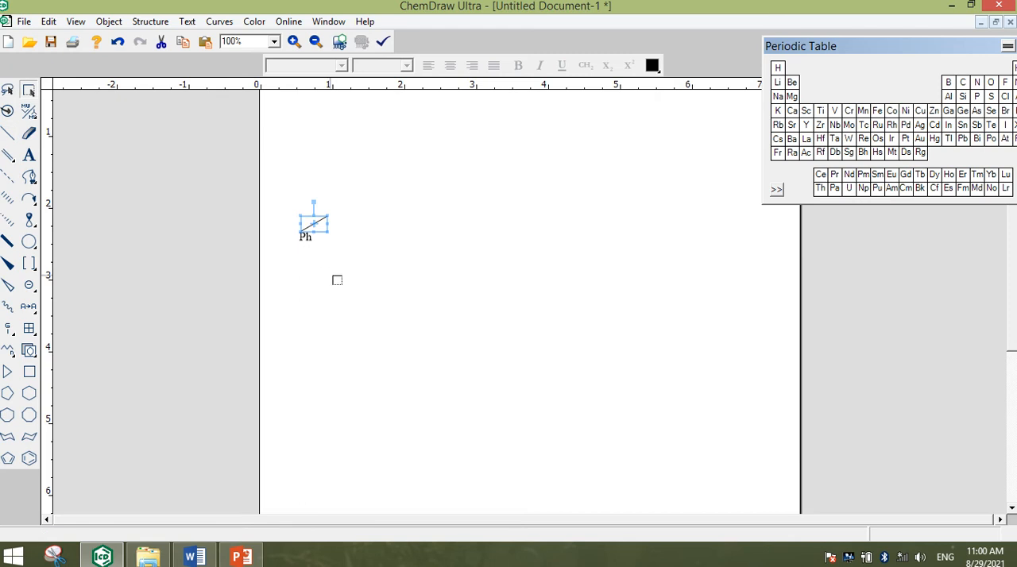
pyautogui.moveTo(337, 214)
pyautogui.mouseDown()
pyautogui.moveTo(328, 222)
pyautogui.moveTo(306, 208)
pyautogui.moveTo(256, 273)
pyautogui.moveTo(317, 204)
pyautogui.moveTo(345, 222)
pyautogui.moveTo(343, 213)
pyautogui.mouseUp()
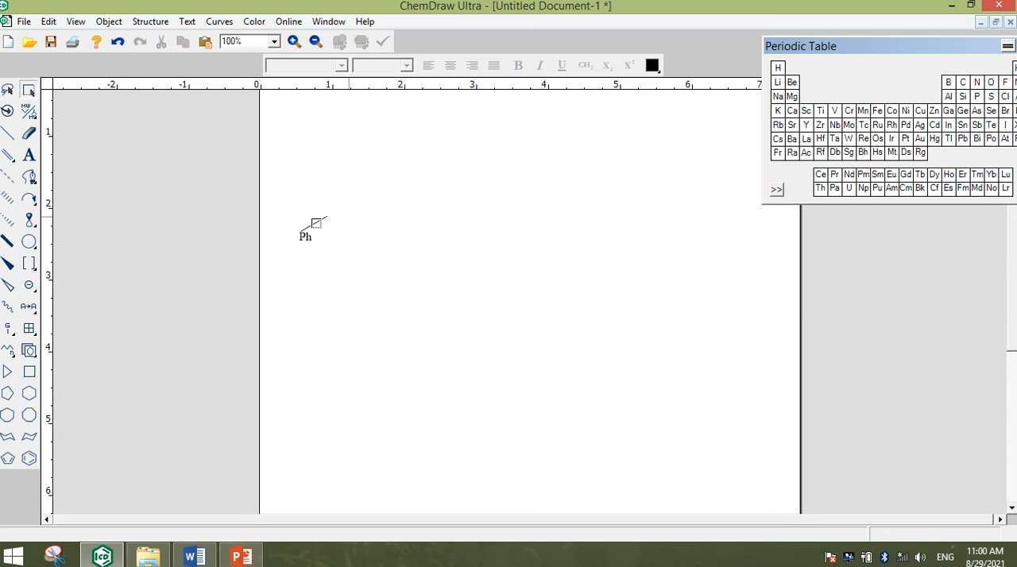
pyautogui.click(29, 92)
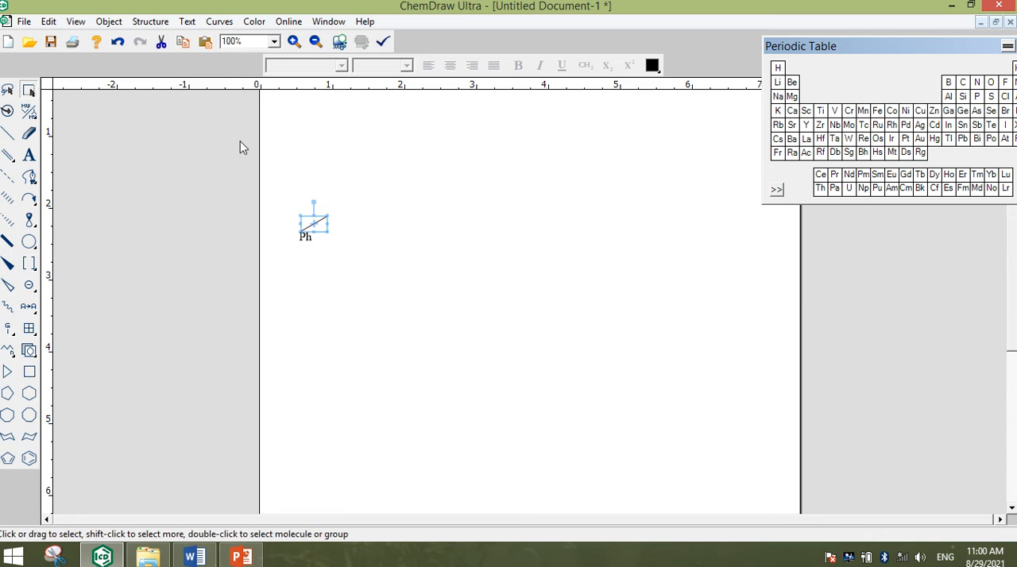
pyautogui.press('Delete')
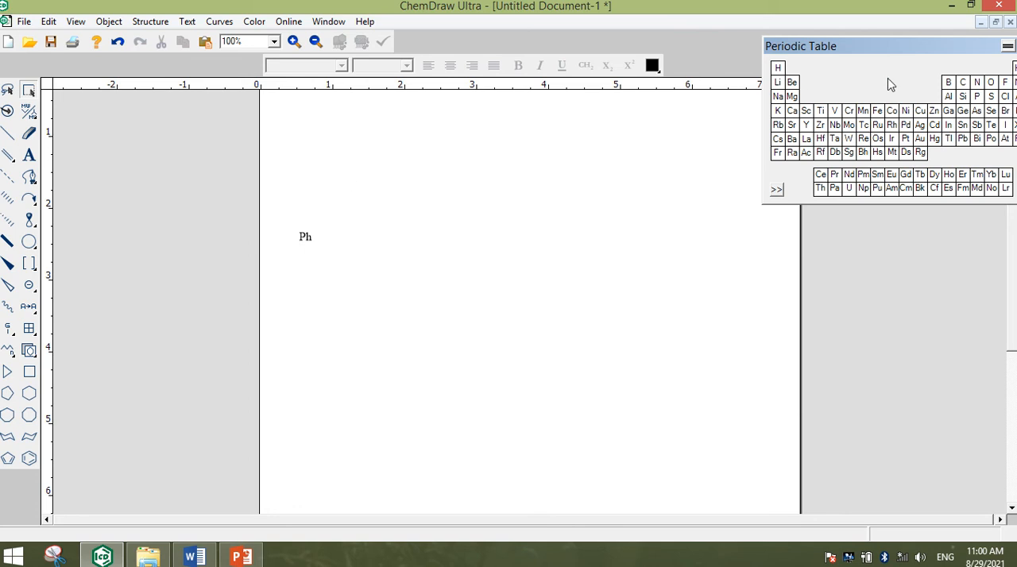
# Place a carbon atom beside the Ph label and attach a hydrogen to it with a single bond
pyautogui.click(966, 82)
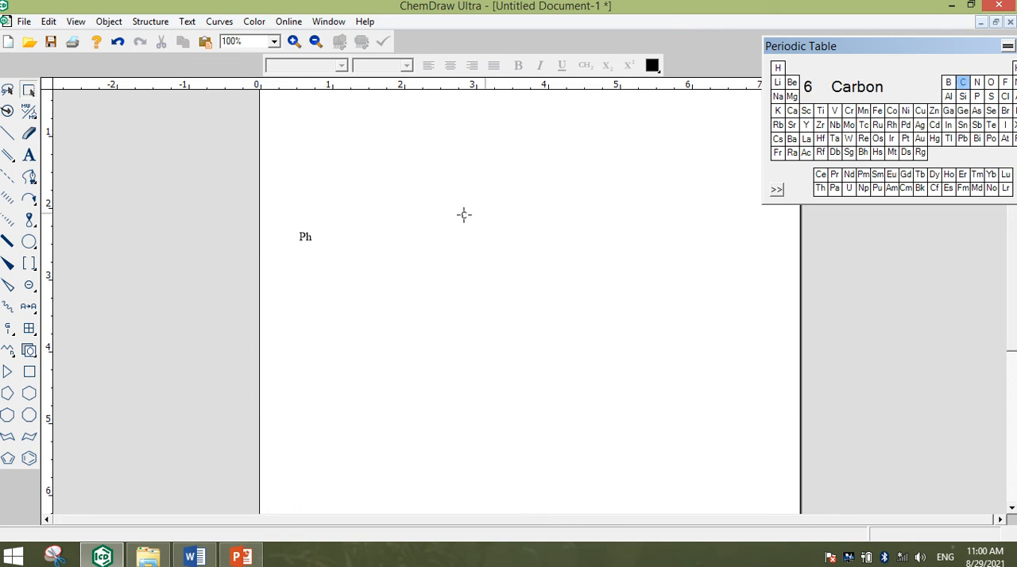
pyautogui.click(417, 225)
pyautogui.click(8, 134)
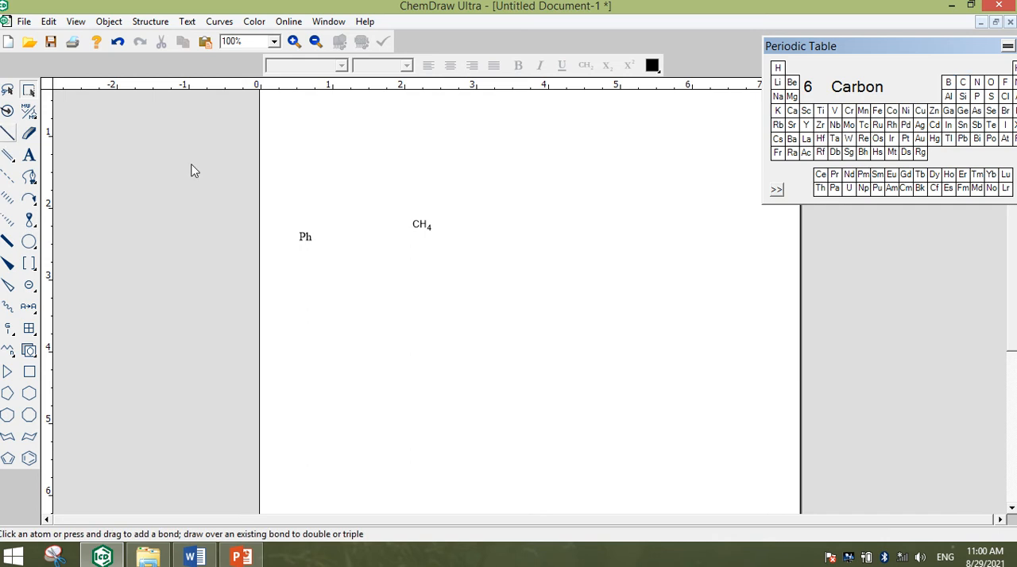
pyautogui.click(417, 225)
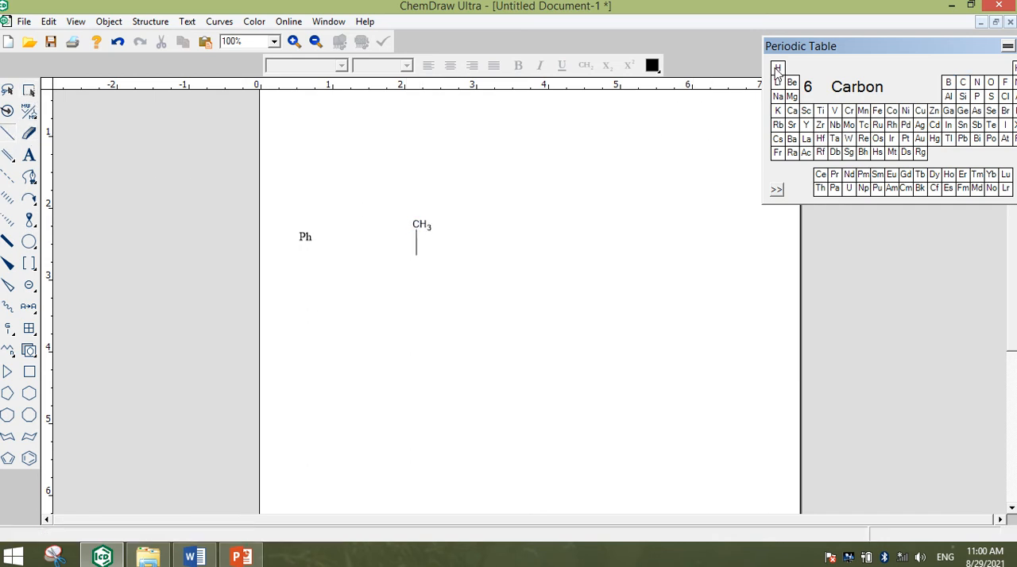
pyautogui.click(778, 68)
pyautogui.click(417, 253)
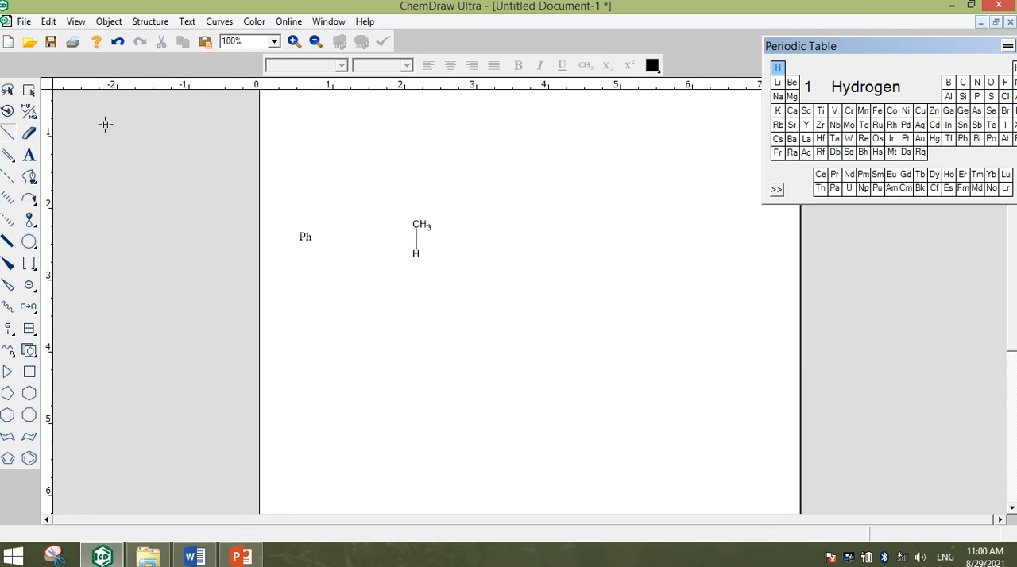
# Turn the carbon–hydrogen bond horizontal and bring the fragment closer to the Ph label, with the carbon facing it
pyautogui.click(29, 89)
pyautogui.click(533, 238)
pyautogui.moveTo(416, 254); pyautogui.dragTo(390, 239)
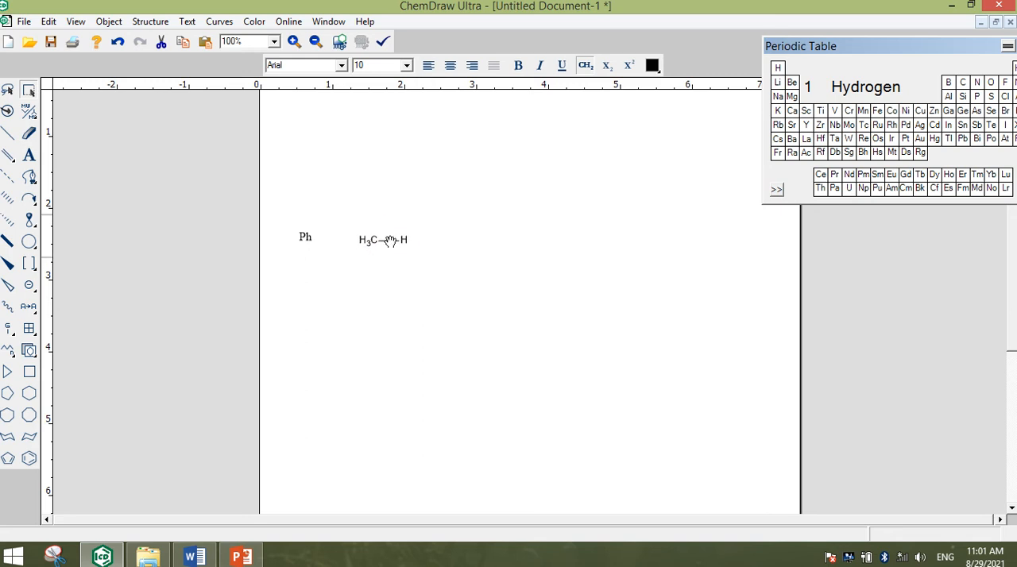
pyautogui.click(435, 270)
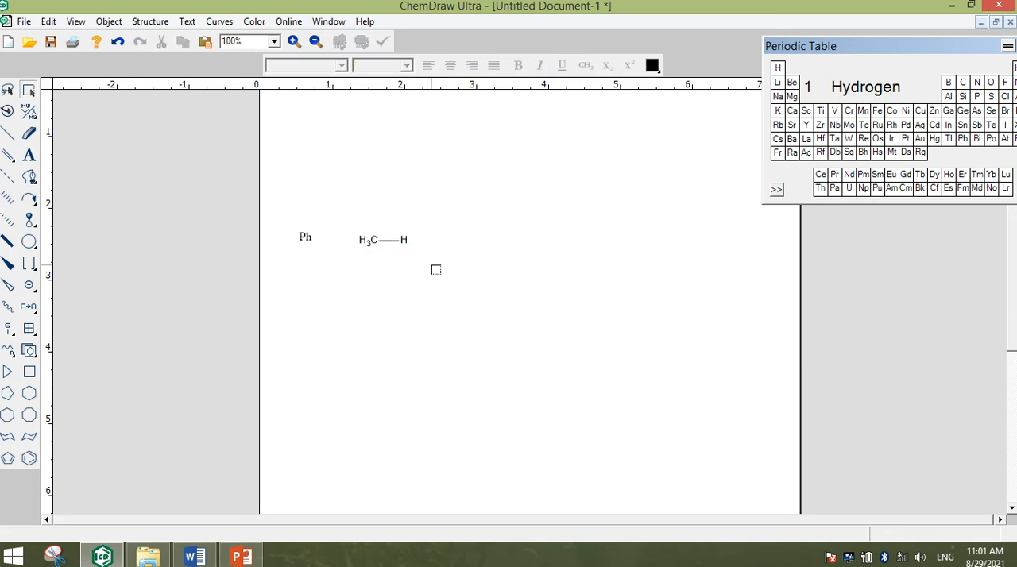
# Add a double bond to the carbon and swing its free end so that it points straight up
pyautogui.click(8, 154)
pyautogui.click(370, 240)
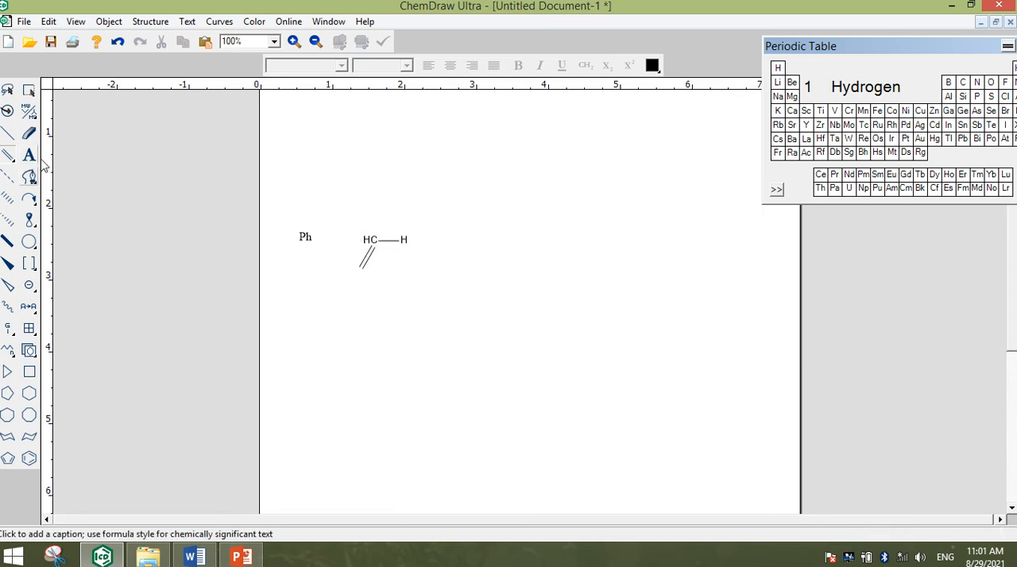
pyautogui.click(28, 92)
pyautogui.click(334, 344)
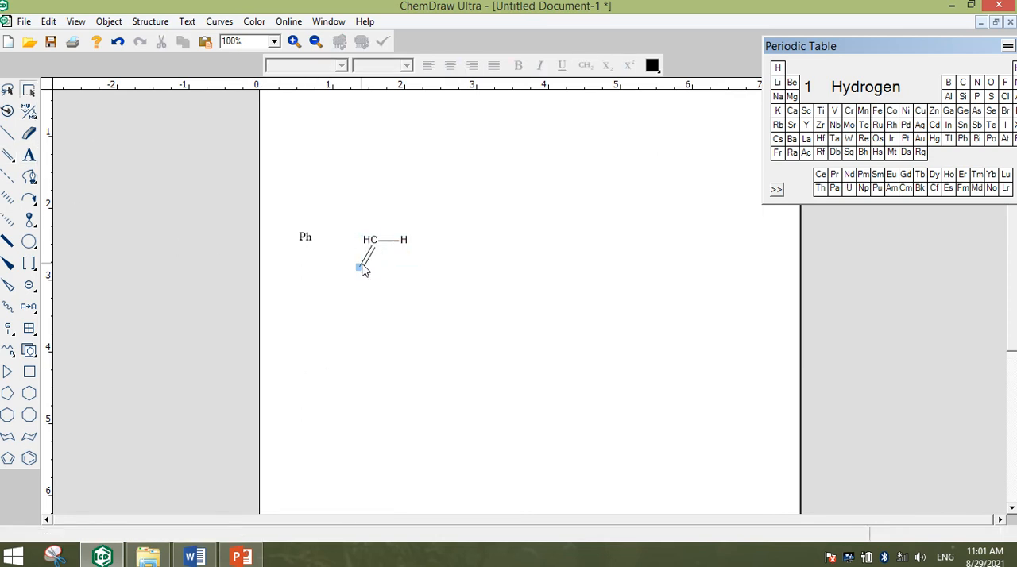
pyautogui.moveTo(362, 269); pyautogui.dragTo(377, 212)
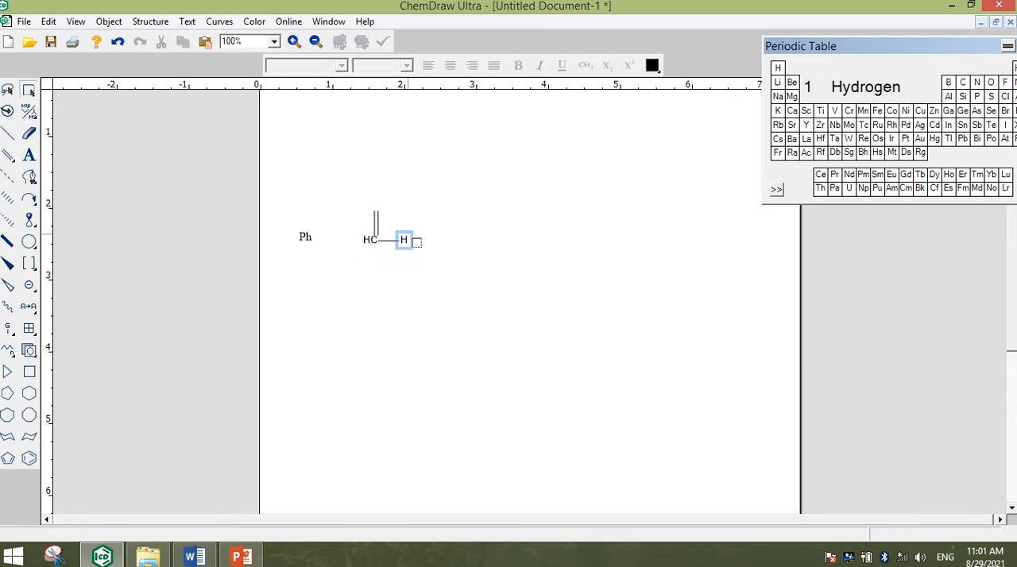
# Put an oxygen atom at the free end of the double bond and shift the fragment slightly towards the Ph label
pyautogui.click(991, 82)
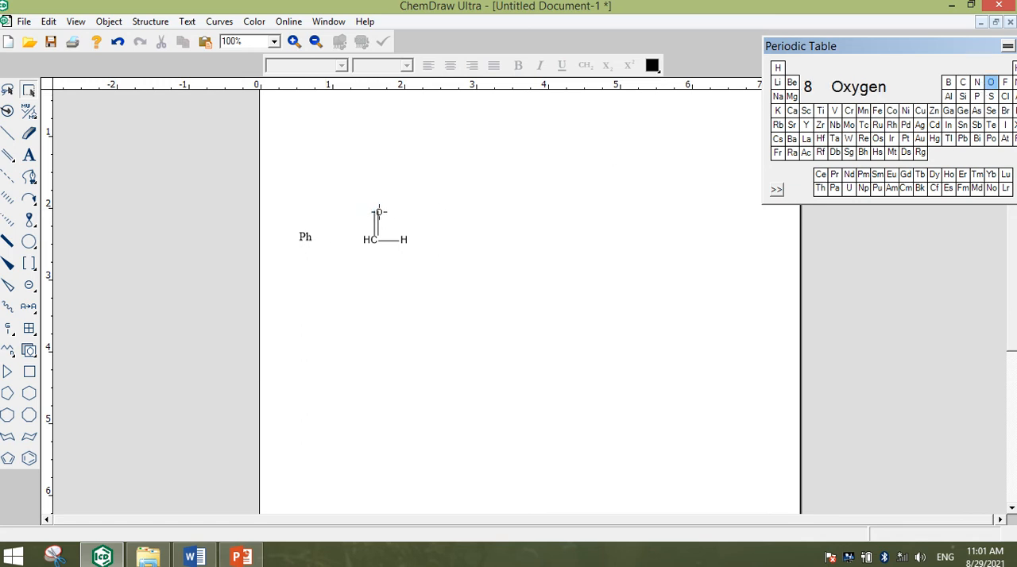
pyautogui.click(379, 212)
pyautogui.hotkey('ctrl', 'z')
pyautogui.click(377, 210)
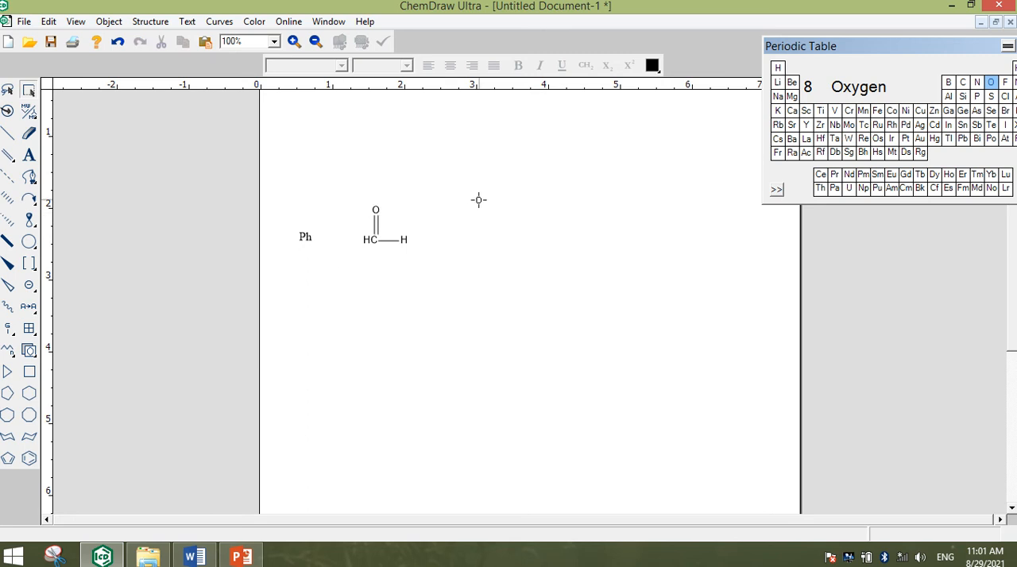
pyautogui.click(29, 89)
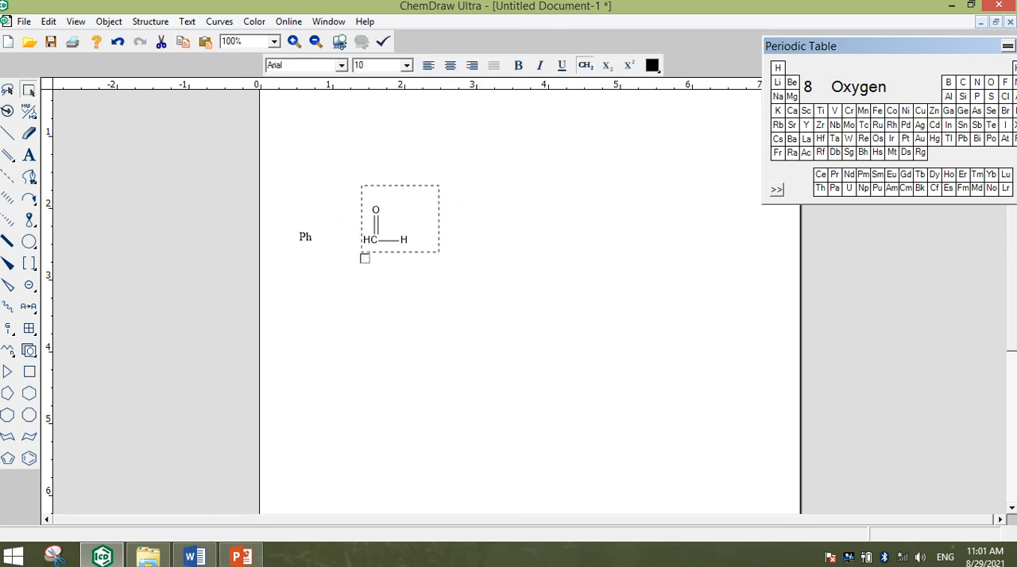
pyautogui.moveTo(362, 254); pyautogui.dragTo(366, 236)
pyautogui.click(384, 260)
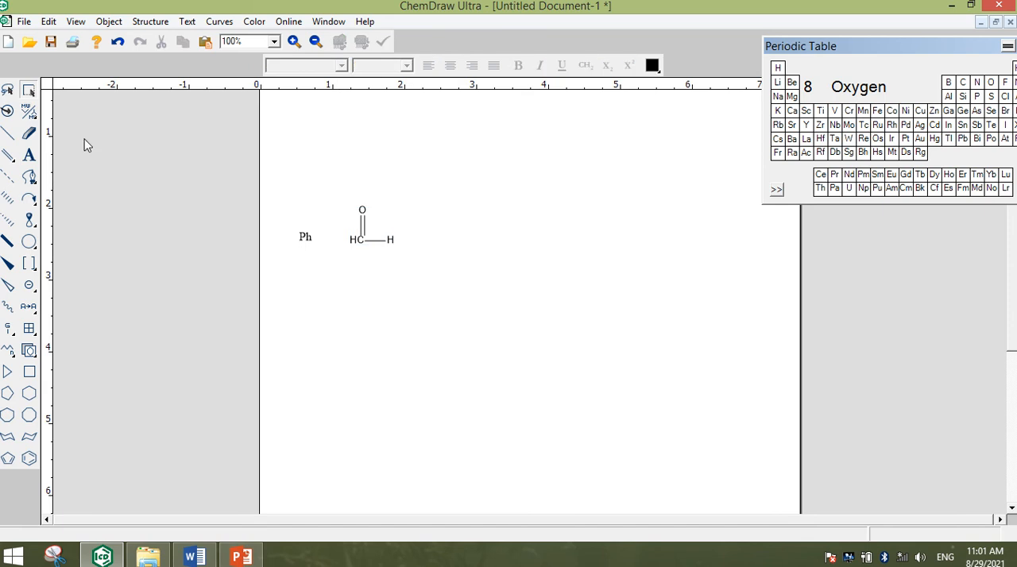
# Add a single bond to the carbonyl carbon and make it horizontal, pointing towards the Ph label
pyautogui.click(8, 134)
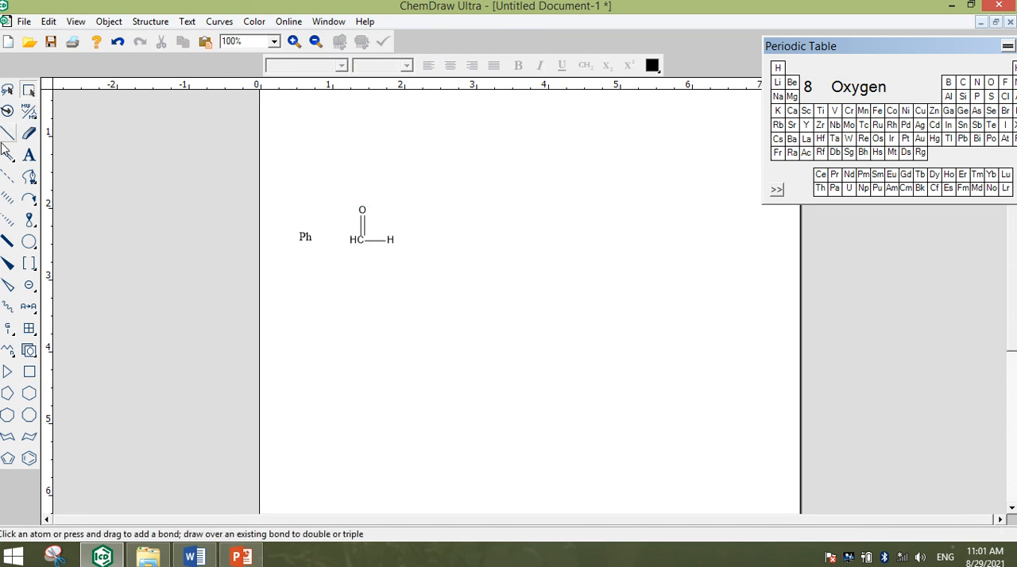
pyautogui.click(356, 241)
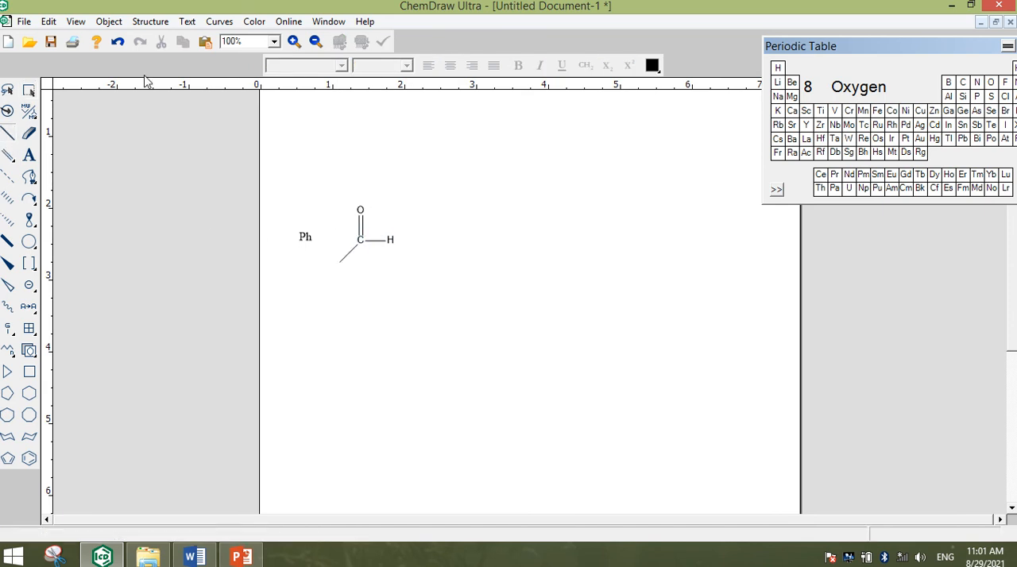
pyautogui.click(28, 91)
pyautogui.click(287, 333)
pyautogui.moveTo(339, 264)
pyautogui.mouseDown()
pyautogui.moveTo(331, 240)
pyautogui.moveTo(316, 247)
pyautogui.moveTo(332, 242)
pyautogui.mouseUp()
# Delete the loose Ph text and label the free end of the carbonyl carbon's single bond "Ph"
pyautogui.click(320, 274)
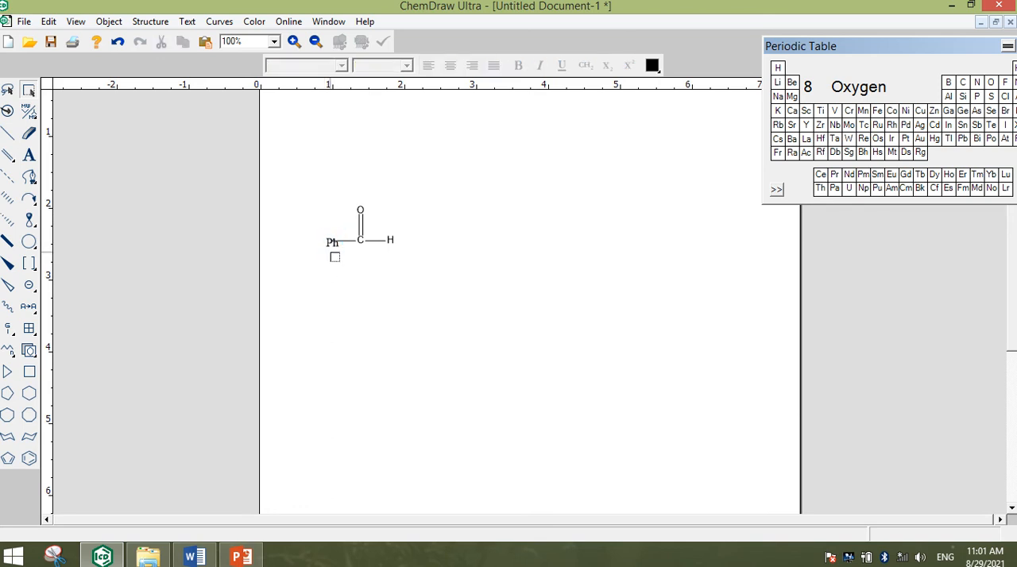
pyautogui.click(330, 244)
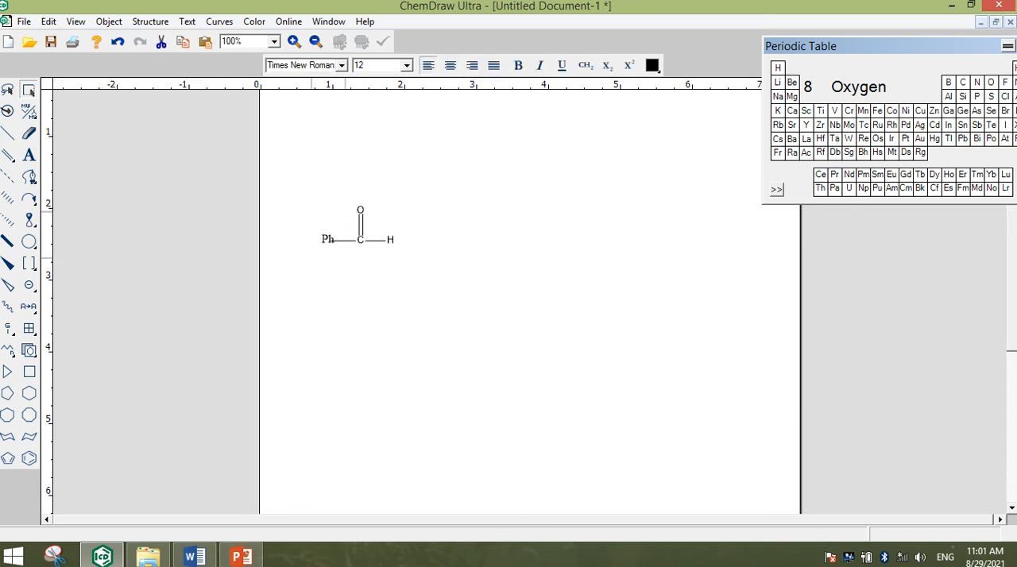
pyautogui.moveTo(327, 242); pyautogui.dragTo(310, 240)
pyautogui.press('Delete')
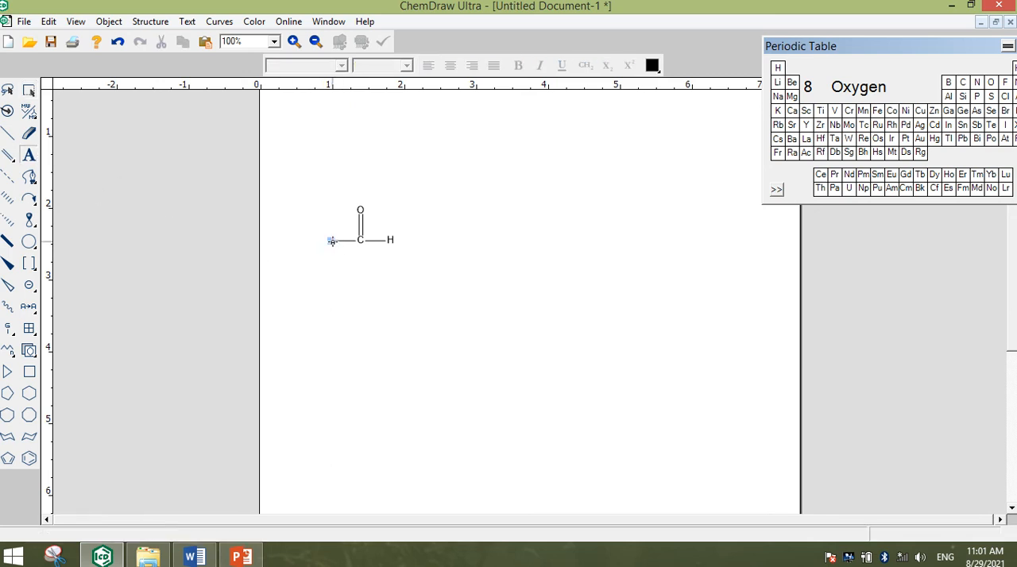
pyautogui.click(332, 241)
pyautogui.write('Ph')
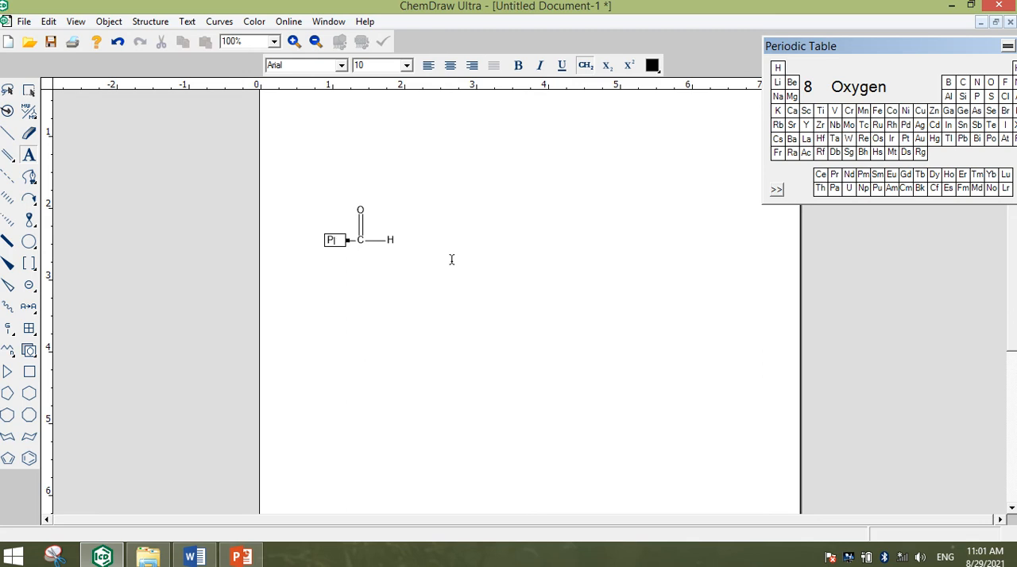
# Move the whole benzaldehyde molecule over to the page's left margin
pyautogui.click(29, 90)
pyautogui.moveTo(355, 228); pyautogui.dragTo(300, 223)
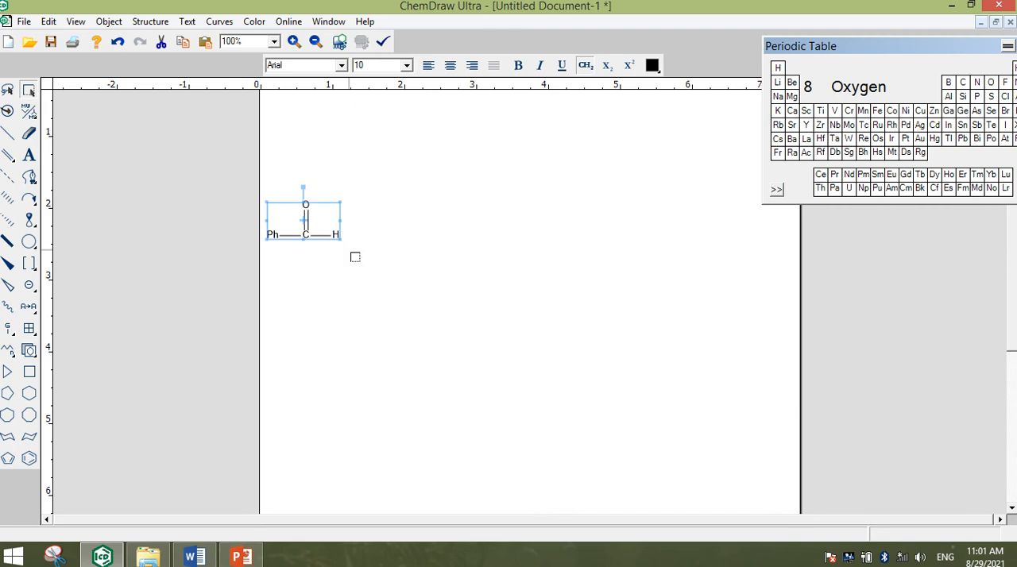
pyautogui.click(355, 263)
# Add a plus symbol after the benzaldehyde and align it with the molecule's horizontal bonds
pyautogui.click(33, 292)
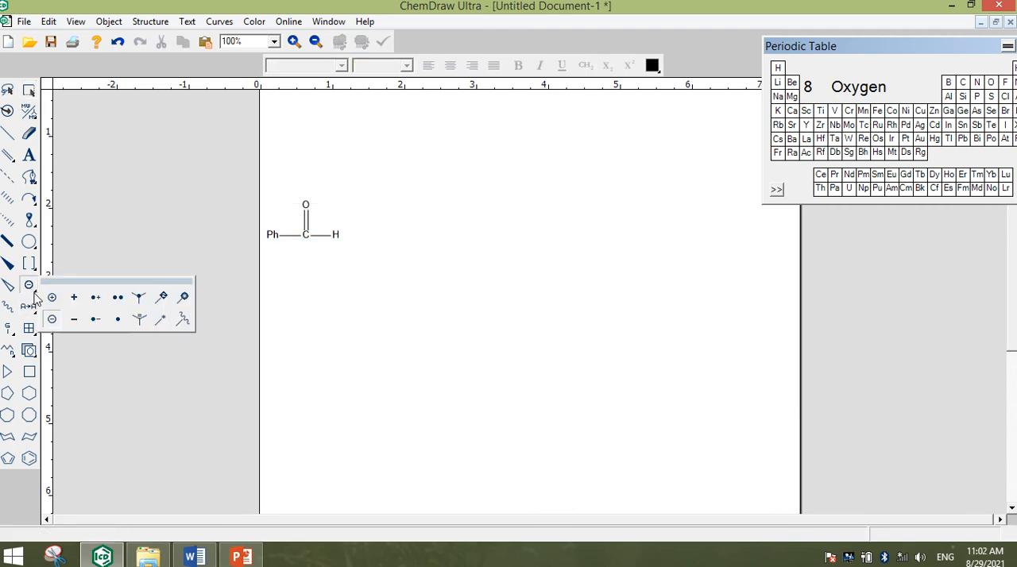
pyautogui.click(72, 300)
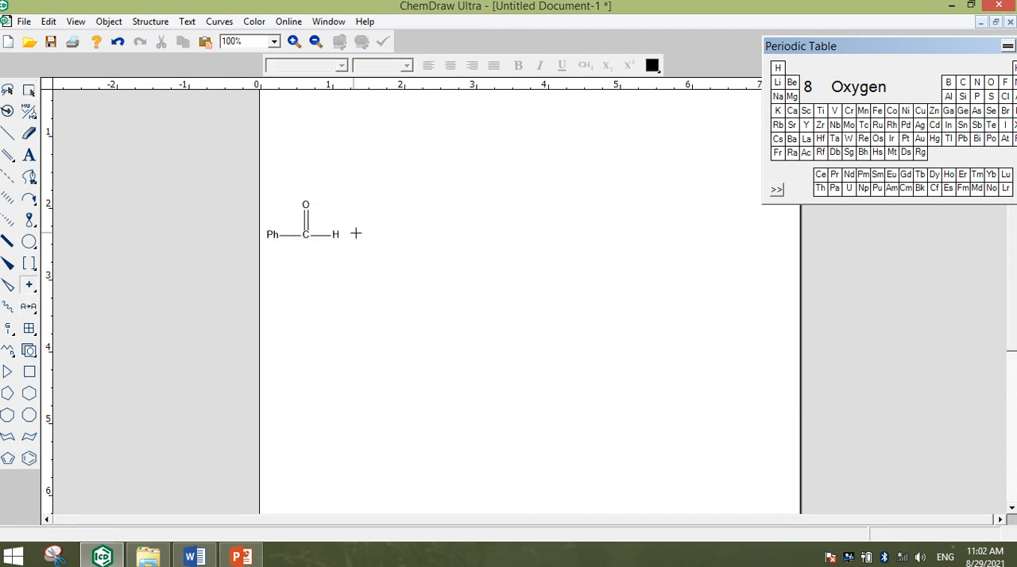
pyautogui.click(357, 233)
pyautogui.click(28, 90)
pyautogui.click(358, 233)
pyautogui.moveTo(359, 235)
pyautogui.mouseDown()
pyautogui.moveTo(377, 261)
pyautogui.moveTo(358, 237)
pyautogui.mouseUp()
pyautogui.click(363, 281)
# Check the Word document, return to ChemDraw, paste the copied Step 1 scheme and position it on the page below the benzaldehyde
pyautogui.click(99, 558)
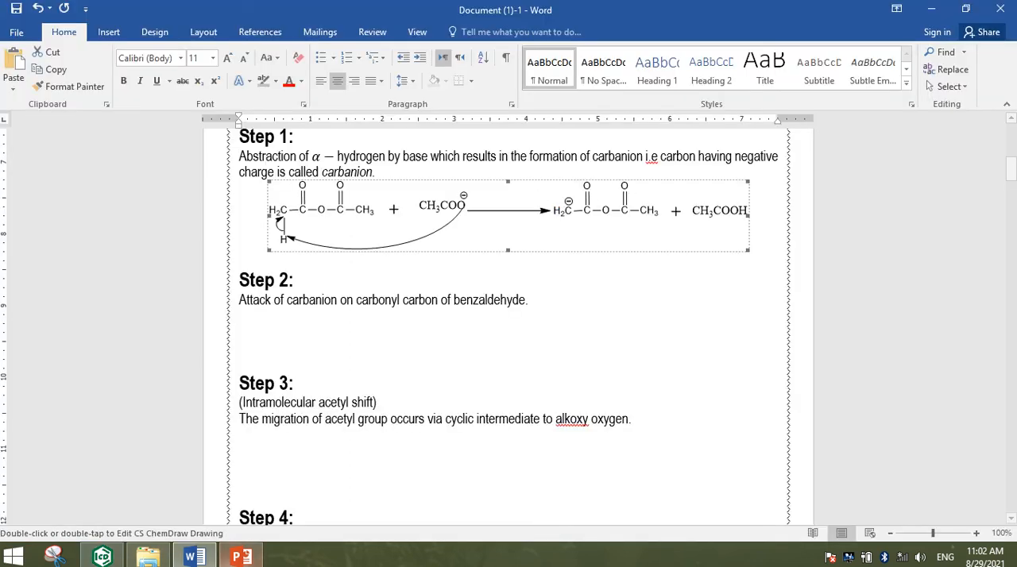
pyautogui.moveTo(200, 556)
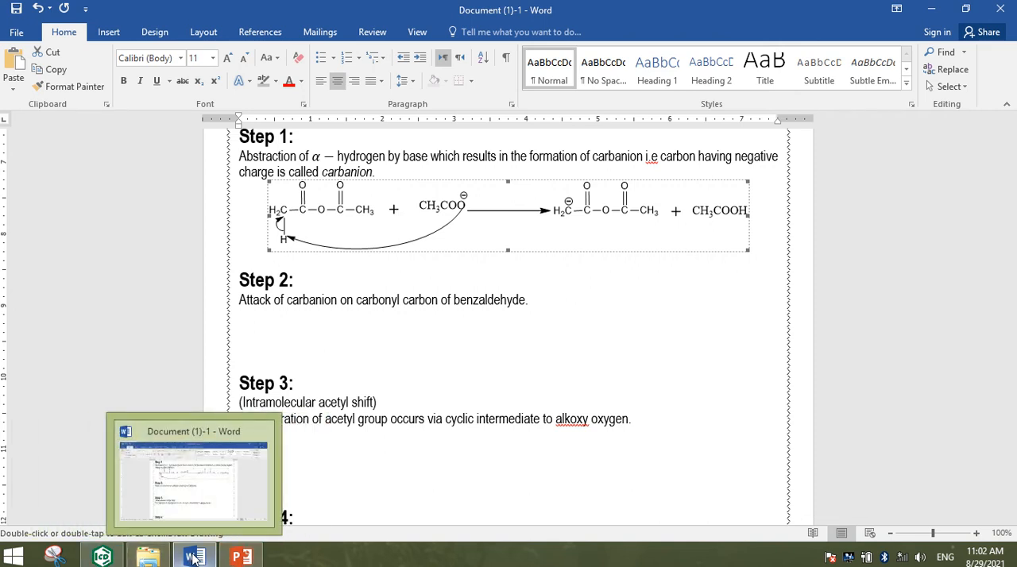
pyautogui.click(102, 556)
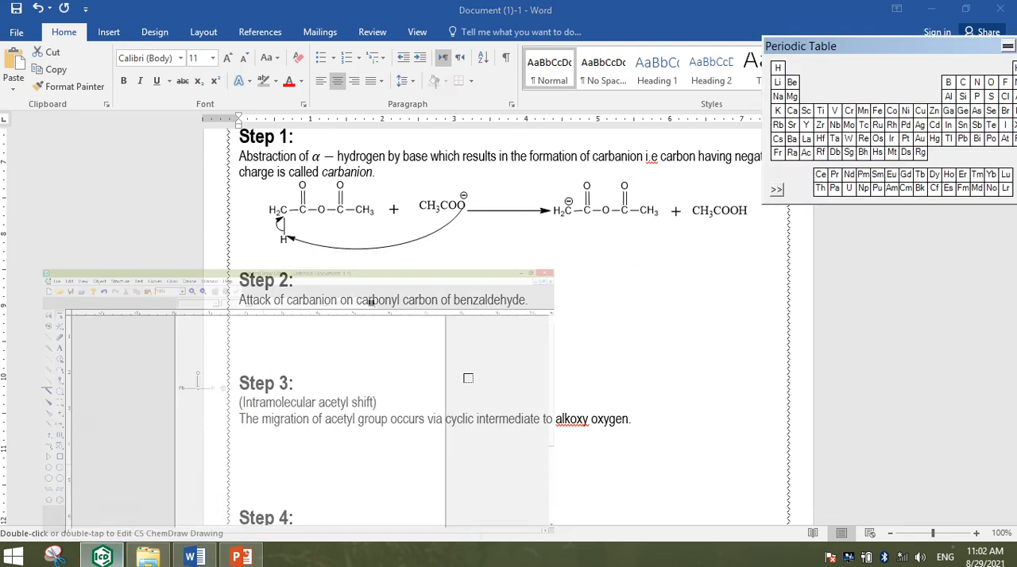
pyautogui.hotkey('ctrl', 'v')
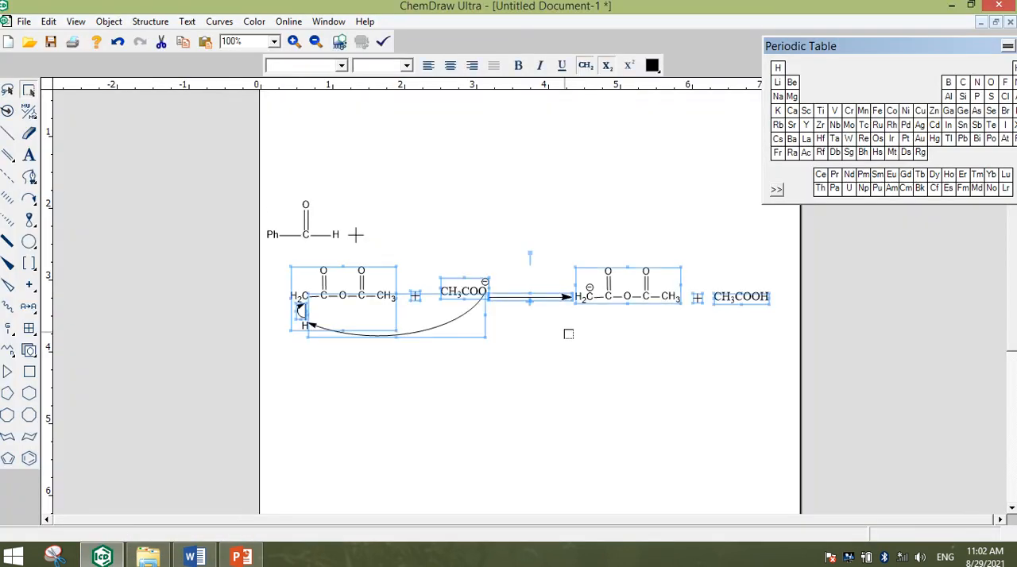
pyautogui.moveTo(588, 291); pyautogui.dragTo(558, 386)
pyautogui.click(494, 427)
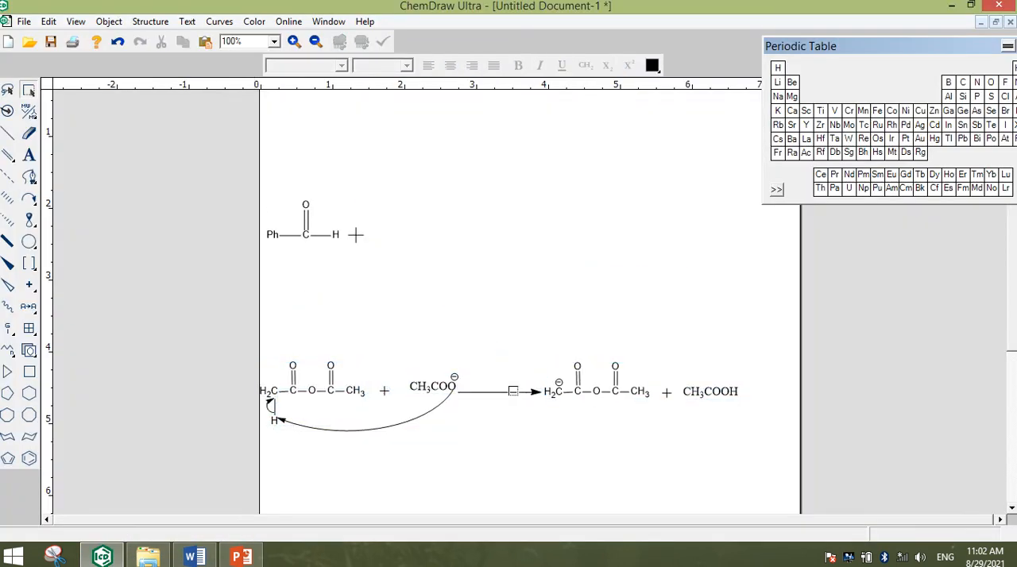
pyautogui.moveTo(260, 530); pyautogui.dragTo(260, 525)
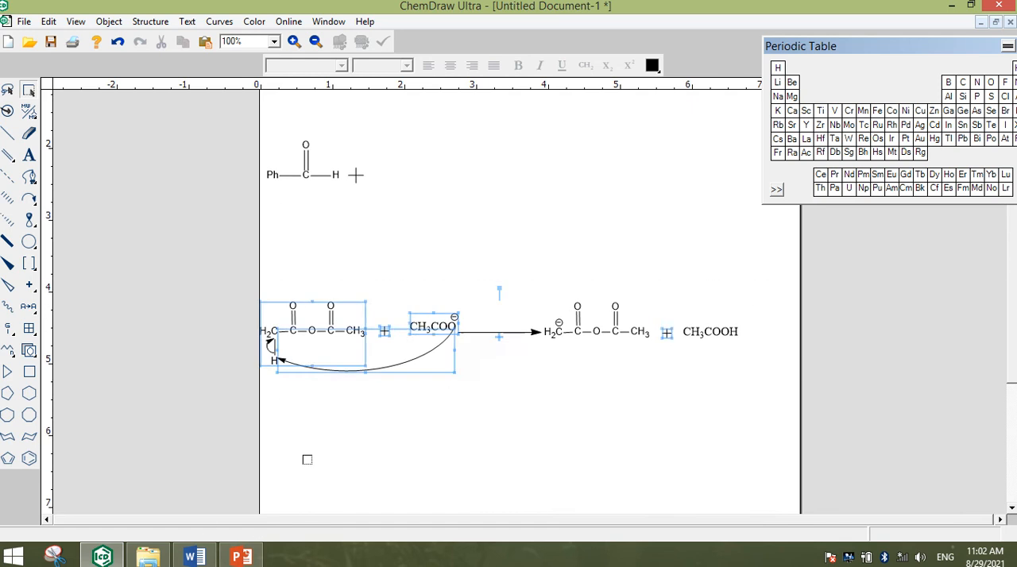
pyautogui.moveTo(390, 339); pyautogui.dragTo(450, 328)
pyautogui.click(408, 410)
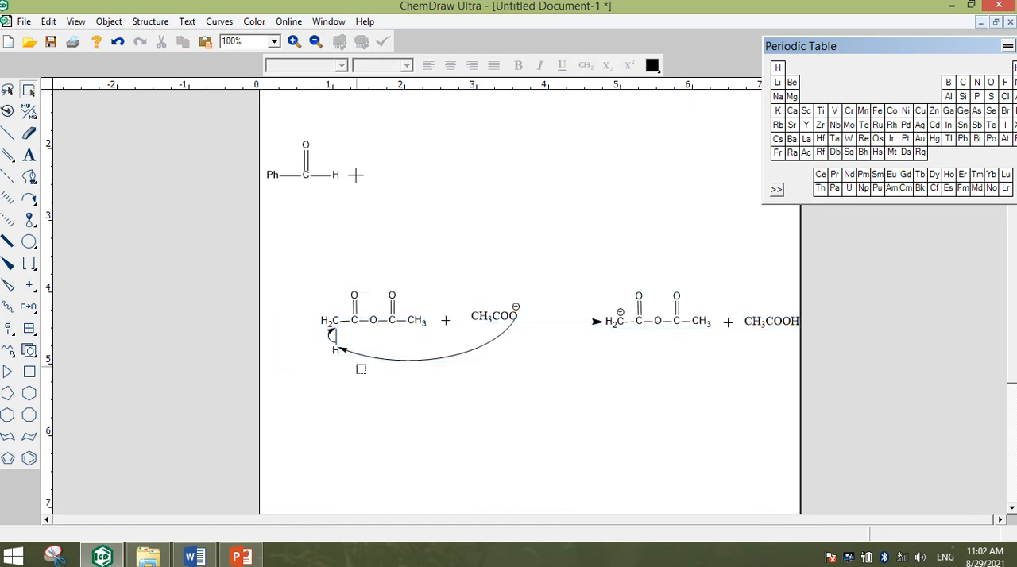
# Move the acetic anhydride structure, with its hydrogen and small curved arrow, out of the pasted scheme to beside the benzaldehyde's plus symbol
pyautogui.click(334, 336)
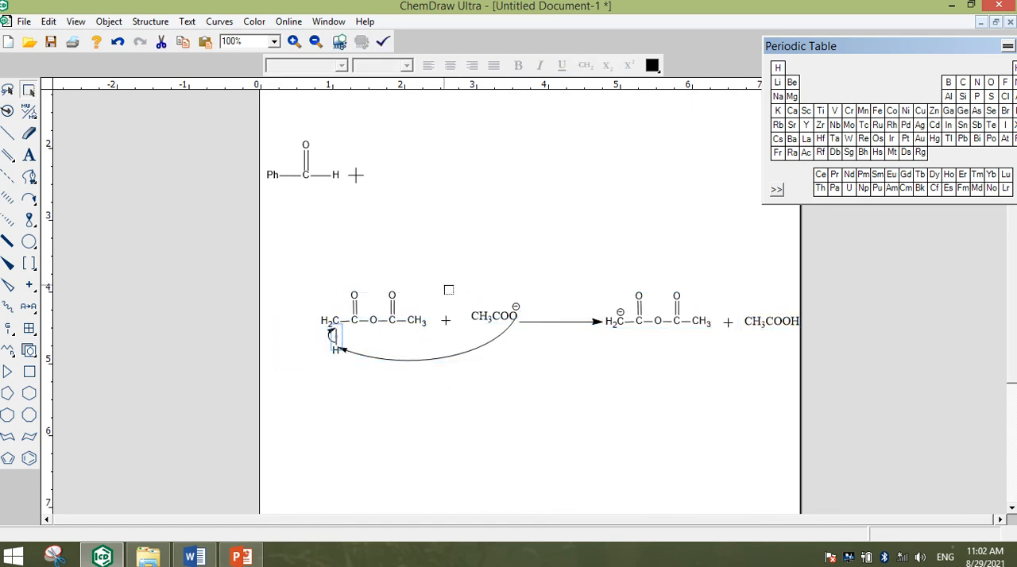
pyautogui.moveTo(434, 277); pyautogui.dragTo(311, 367)
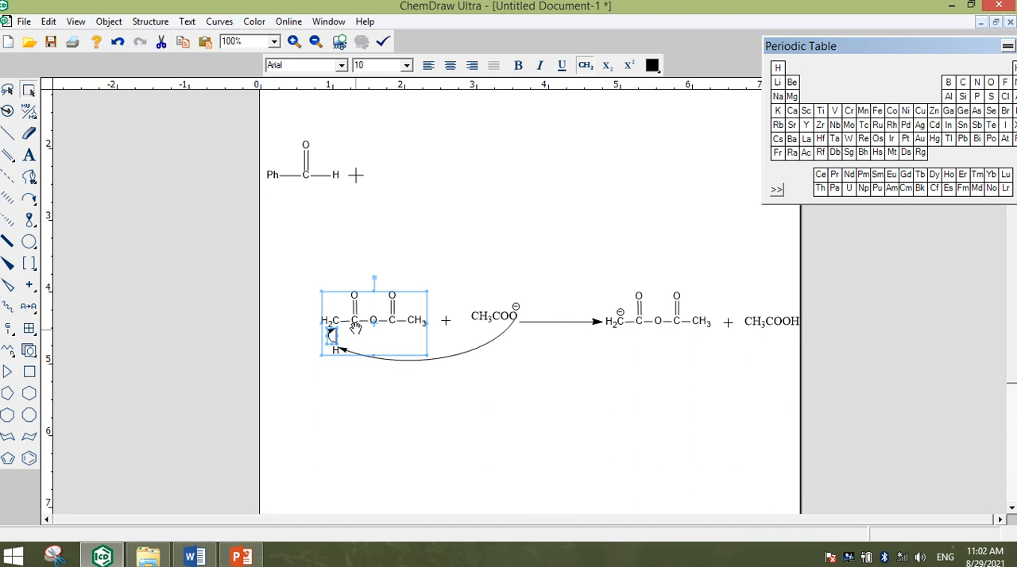
pyautogui.moveTo(359, 325); pyautogui.dragTo(444, 214)
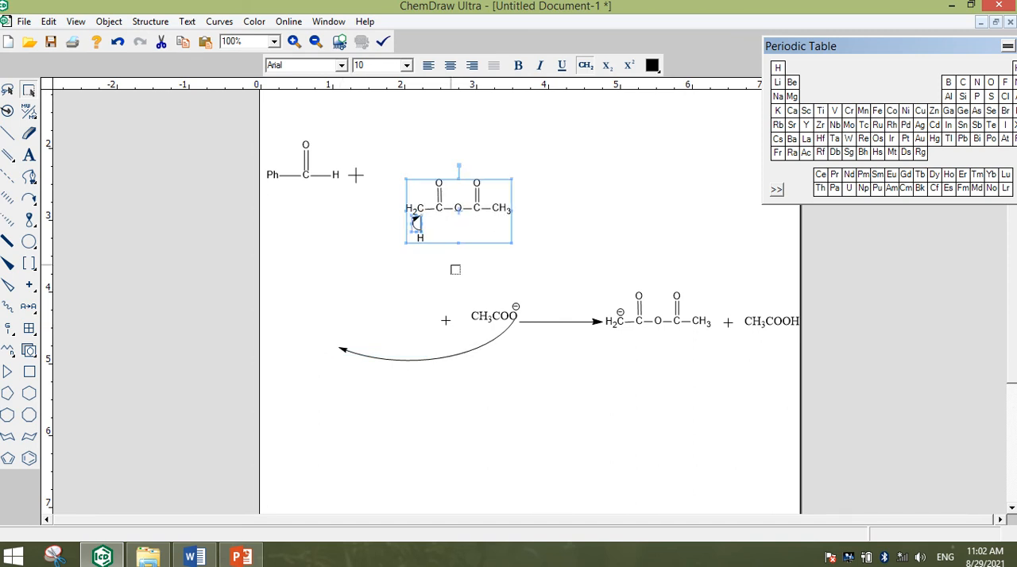
pyautogui.click(452, 267)
# Delete the lower C–H bond, the small curved arrow and the leftover hydrogen from the moved acetic anhydride
pyautogui.click(420, 228)
pyautogui.press('Delete')
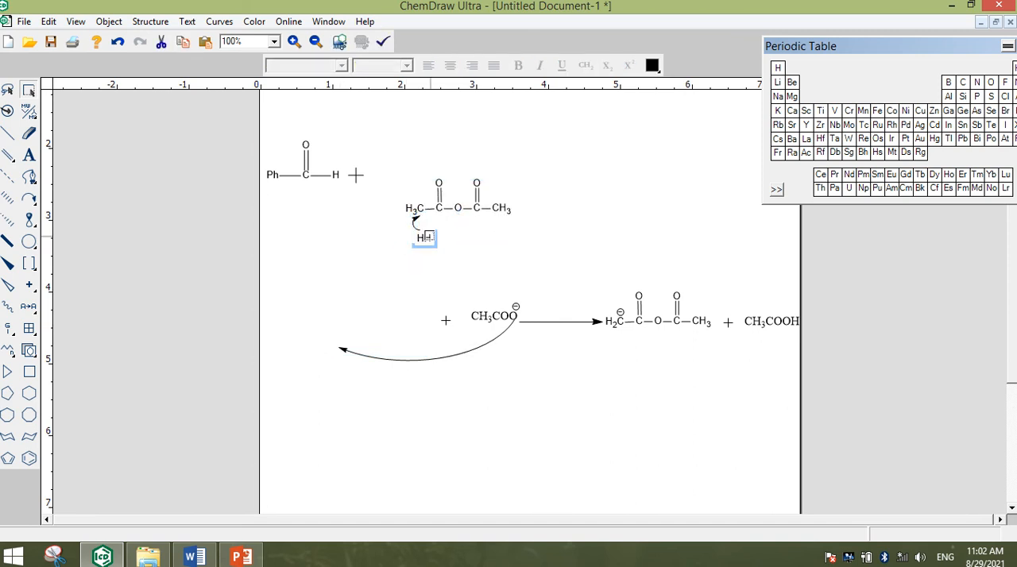
pyautogui.click(416, 223)
pyautogui.press('Delete')
pyautogui.click(425, 240)
pyautogui.press('Delete')
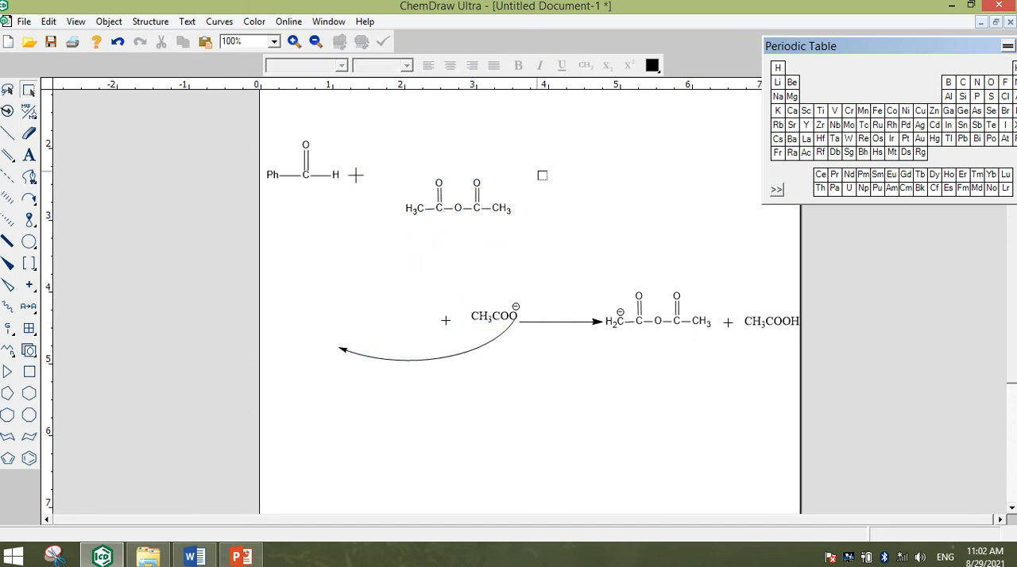
# Align the acetic anhydride with the benzaldehyde's row and bring it close to the plus symbol
pyautogui.moveTo(540, 172); pyautogui.dragTo(365, 259)
pyautogui.moveTo(457, 205); pyautogui.dragTo(437, 172)
pyautogui.click(512, 238)
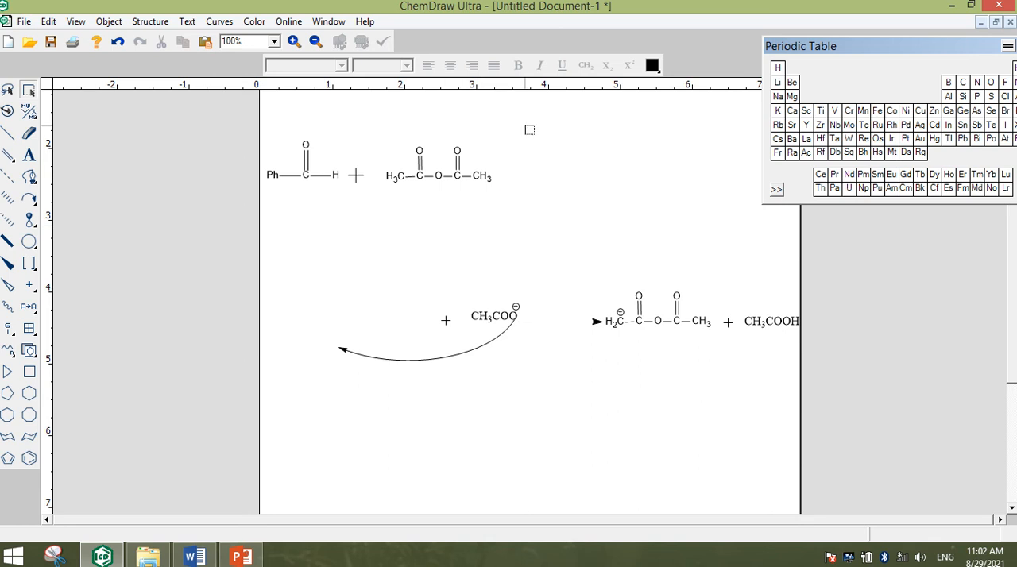
pyautogui.moveTo(365, 224); pyautogui.dragTo(365, 224)
pyautogui.moveTo(447, 177); pyautogui.dragTo(434, 176)
# Add a negative charge to the acetic anhydride's left methyl carbon and draw a curved arrow from it to the benzaldehyde's carbonyl carbon
pyautogui.moveTo(41, 290); pyautogui.dragTo(50, 320)
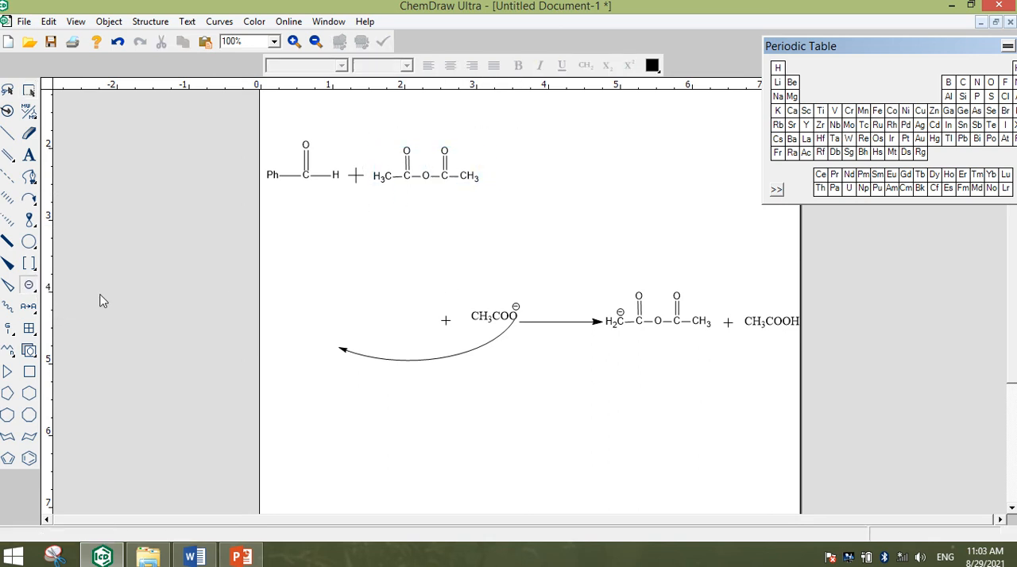
pyautogui.click(386, 176)
pyautogui.click(23, 198)
pyautogui.moveTo(24, 205); pyautogui.dragTo(141, 256)
pyautogui.moveTo(387, 162)
pyautogui.mouseDown()
pyautogui.moveTo(365, 153)
pyautogui.moveTo(312, 170)
pyautogui.mouseUp()
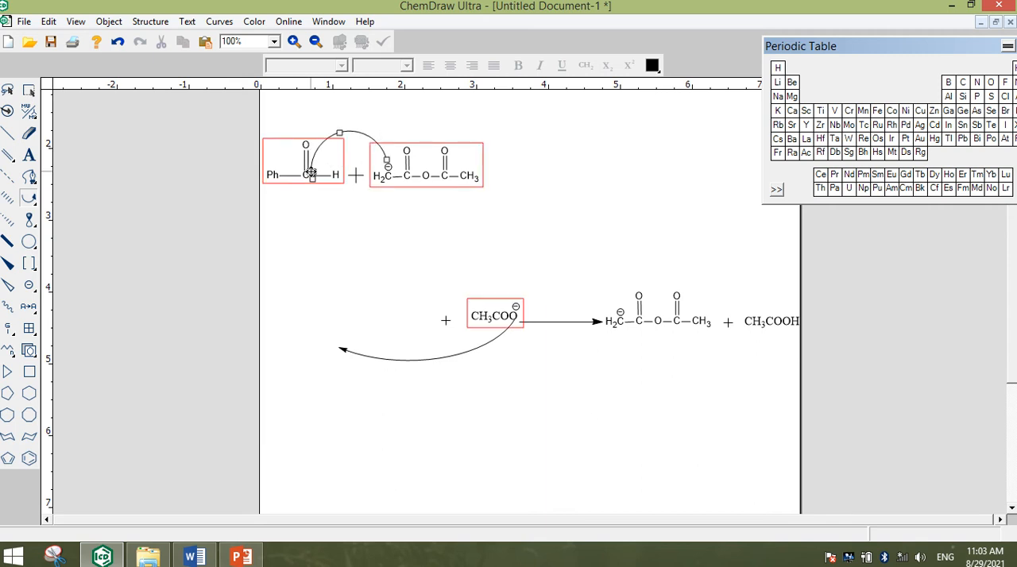
# Flatten the curved arrow between the carbanion and the benzaldehyde and shift its head up to the carbonyl carbon
pyautogui.click(29, 90)
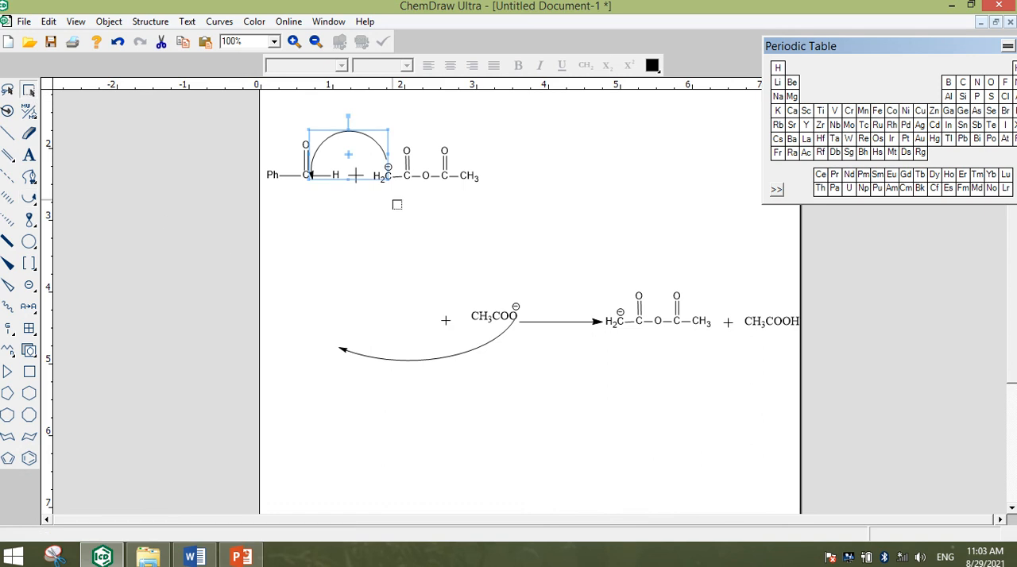
pyautogui.click(397, 205)
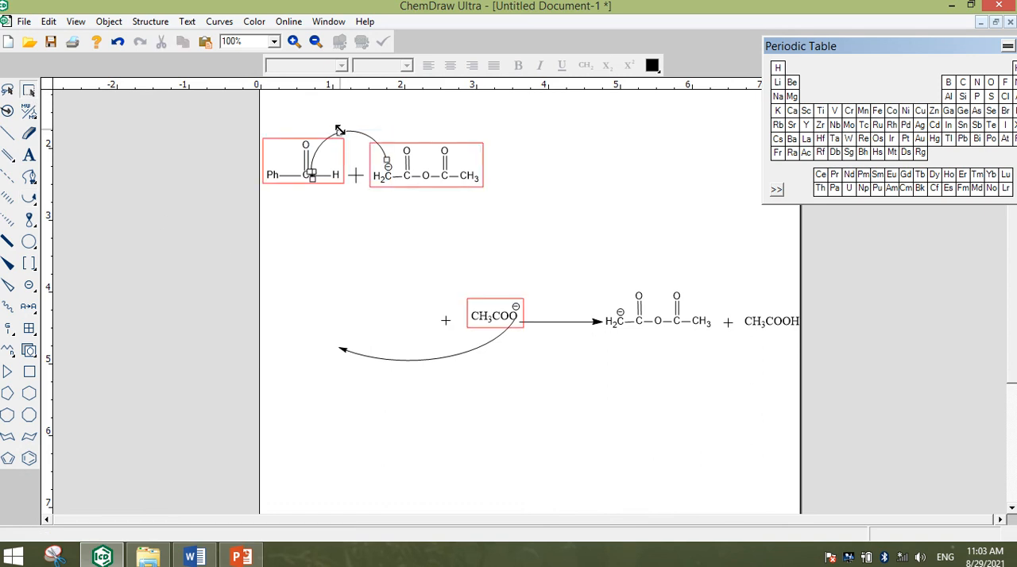
pyautogui.moveTo(339, 129); pyautogui.dragTo(363, 144)
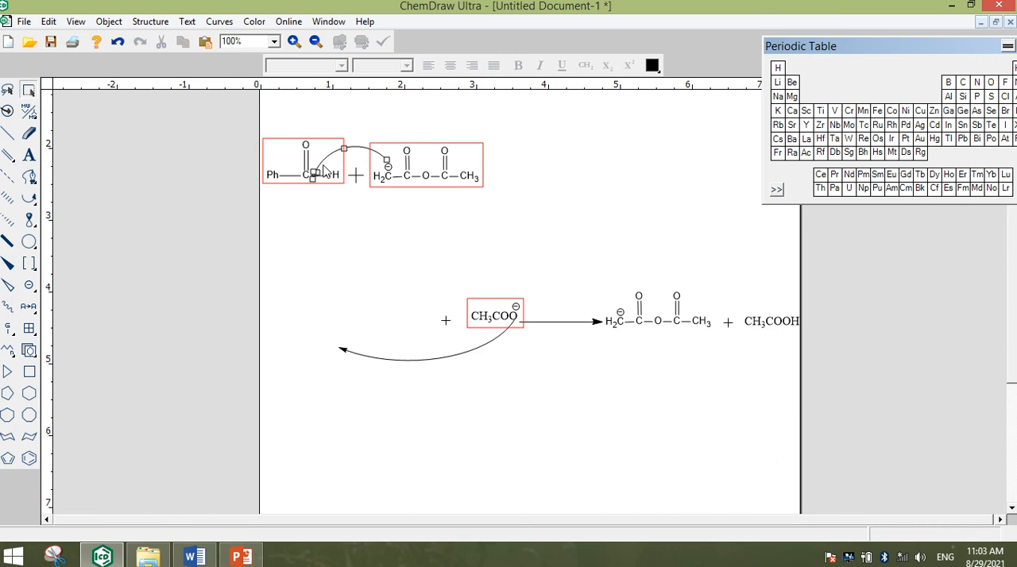
pyautogui.click(324, 170)
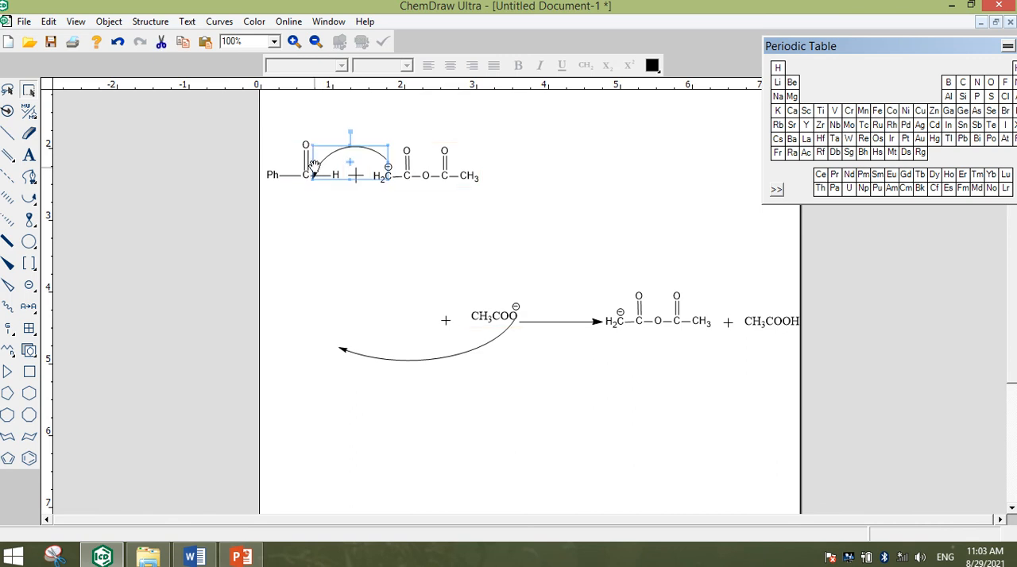
pyautogui.moveTo(314, 164); pyautogui.dragTo(354, 134)
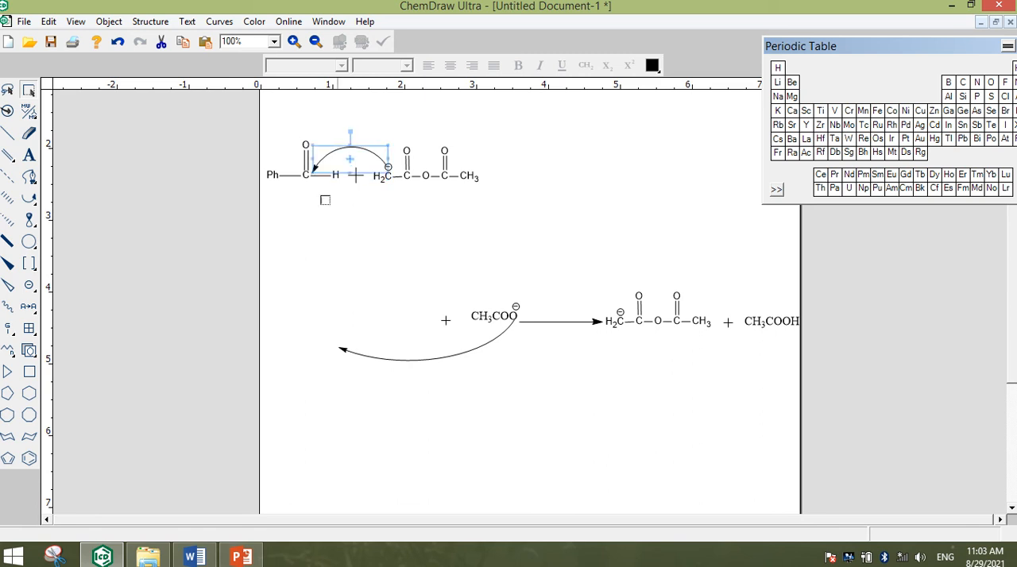
pyautogui.click(298, 231)
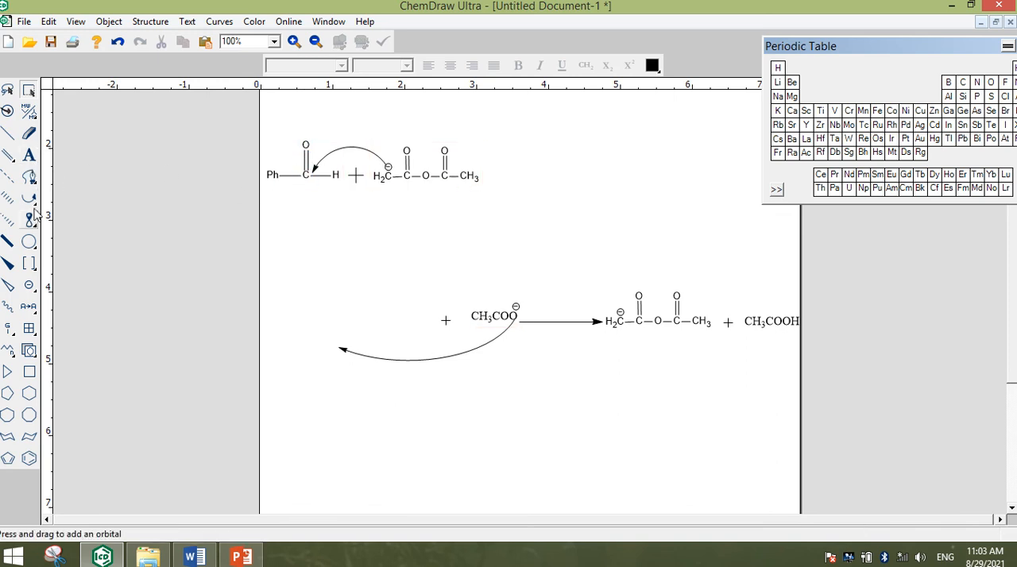
# Draw a small curved arrow from the benzaldehyde's C=O bond to its oxygen, and a straight reaction arrow after the acetic anhydride
pyautogui.moveTo(29, 198); pyautogui.dragTo(141, 235)
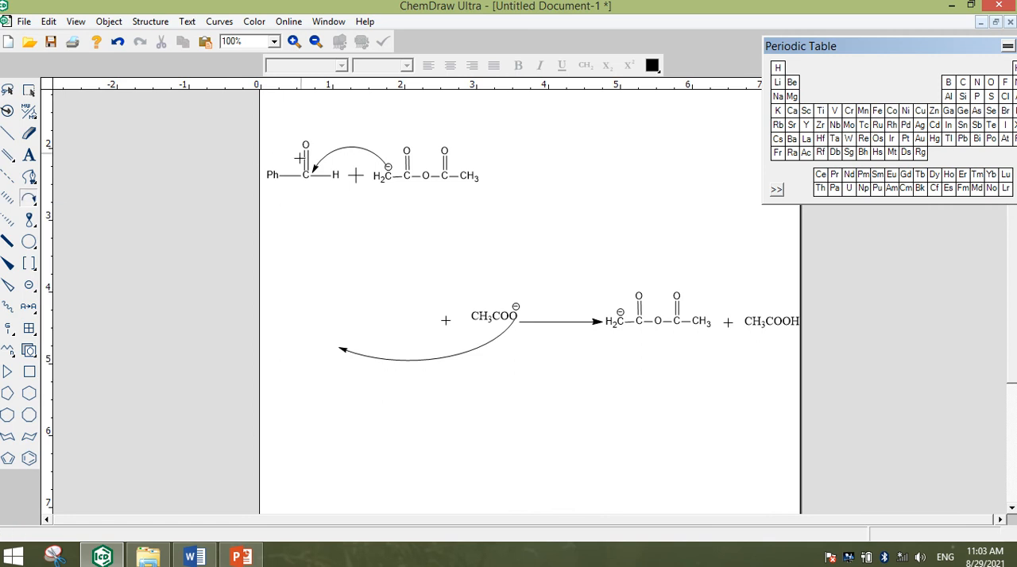
pyautogui.moveTo(291, 159); pyautogui.dragTo(301, 139)
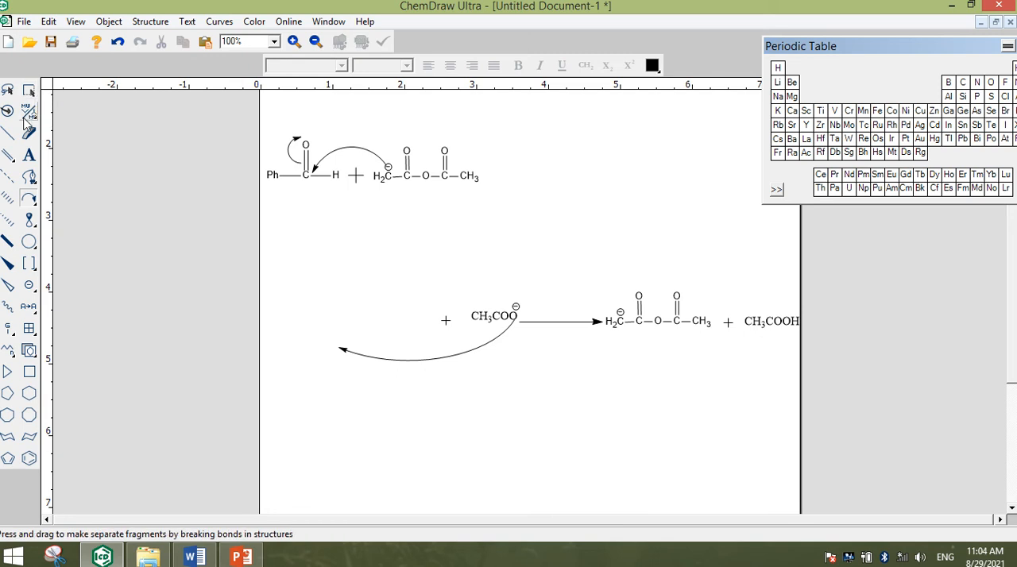
pyautogui.moveTo(28, 199); pyautogui.dragTo(96, 211)
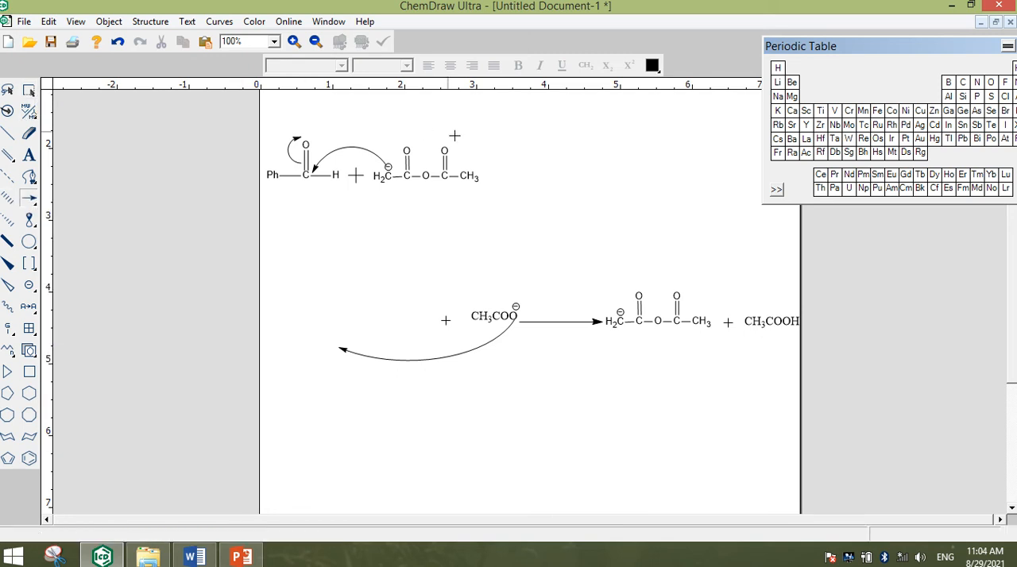
pyautogui.moveTo(486, 172); pyautogui.dragTo(551, 173)
# Duplicate the whole benzaldehyde and acetic anhydride row, including its arrows, into the space below it
pyautogui.click(28, 89)
pyautogui.moveTo(489, 127); pyautogui.dragTo(262, 228)
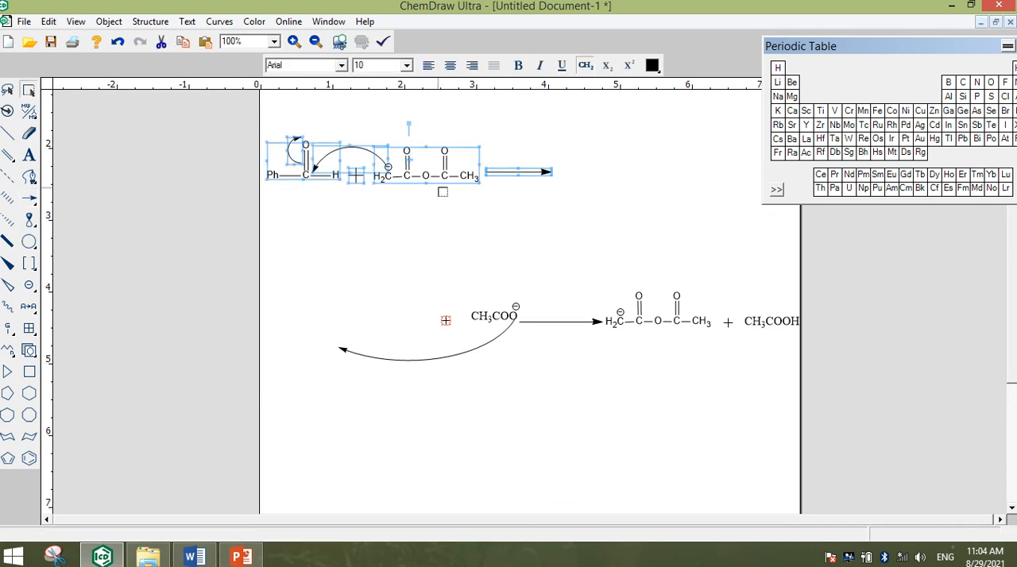
pyautogui.moveTo(467, 169); pyautogui.dragTo(545, 253)
pyautogui.click(477, 167)
pyautogui.click(624, 220)
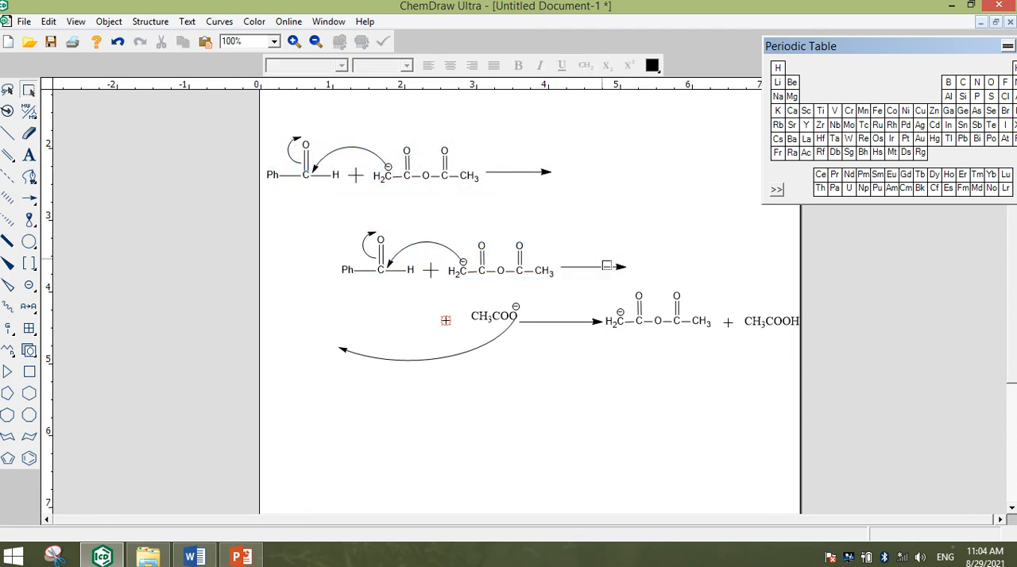
# Delete the reaction arrow, both curved arrows and the plus symbol from the copy, and shift its two structures slightly up and left
pyautogui.click(614, 266)
pyautogui.press('Delete')
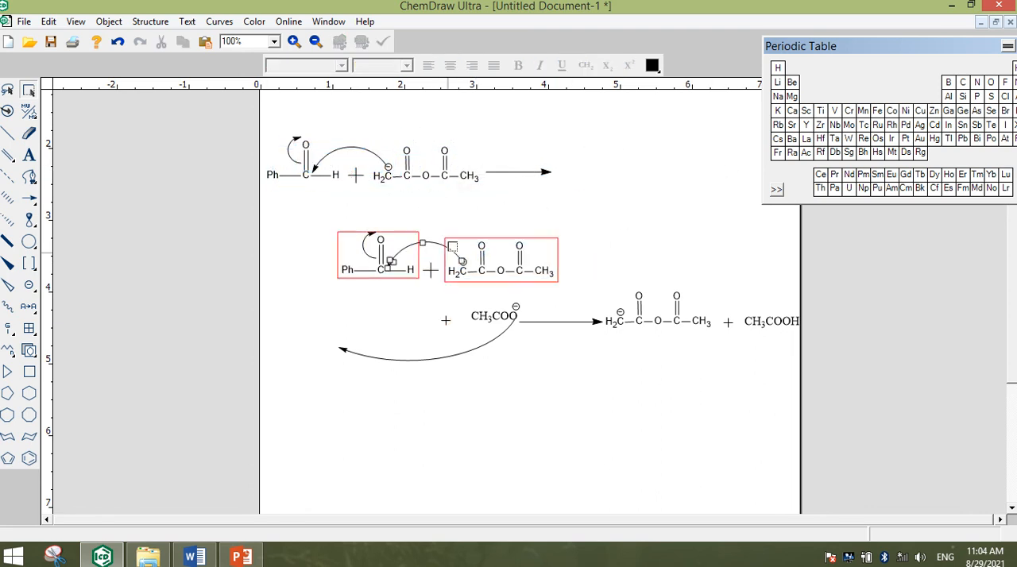
pyautogui.click(427, 272)
pyautogui.press('Delete')
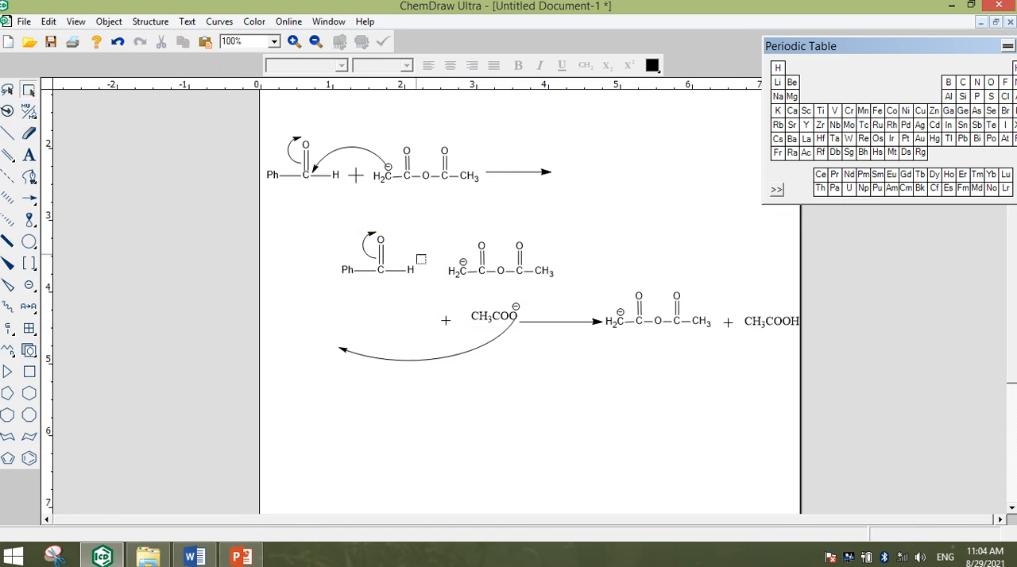
pyautogui.click(368, 256)
pyautogui.press('Delete')
pyautogui.moveTo(586, 242); pyautogui.dragTo(322, 285)
pyautogui.moveTo(465, 246); pyautogui.dragTo(436, 237)
pyautogui.click(544, 252)
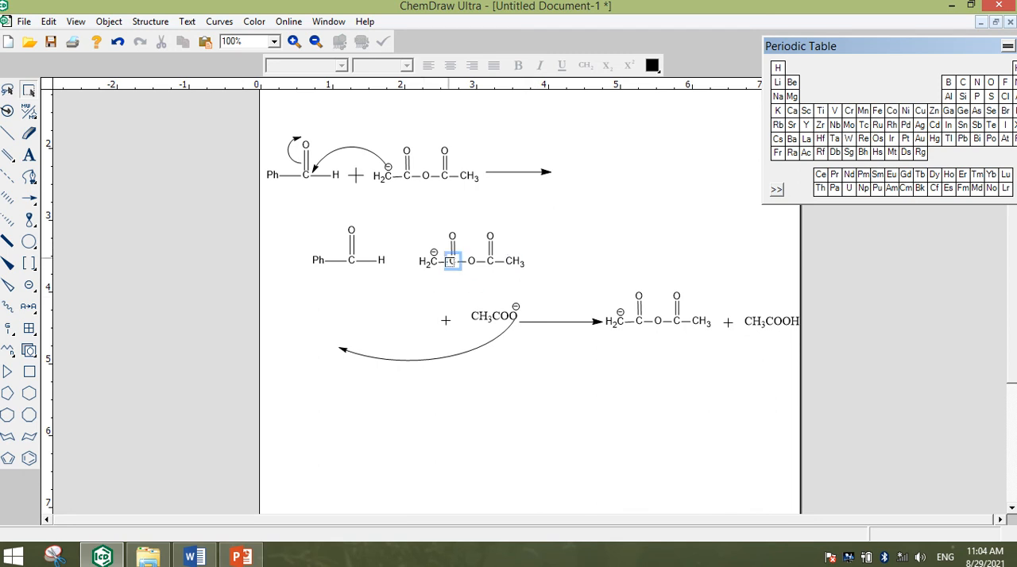
# Remove the negative charge from the copied acetic anhydride's left carbon
pyautogui.moveTo(434, 254); pyautogui.dragTo(452, 260)
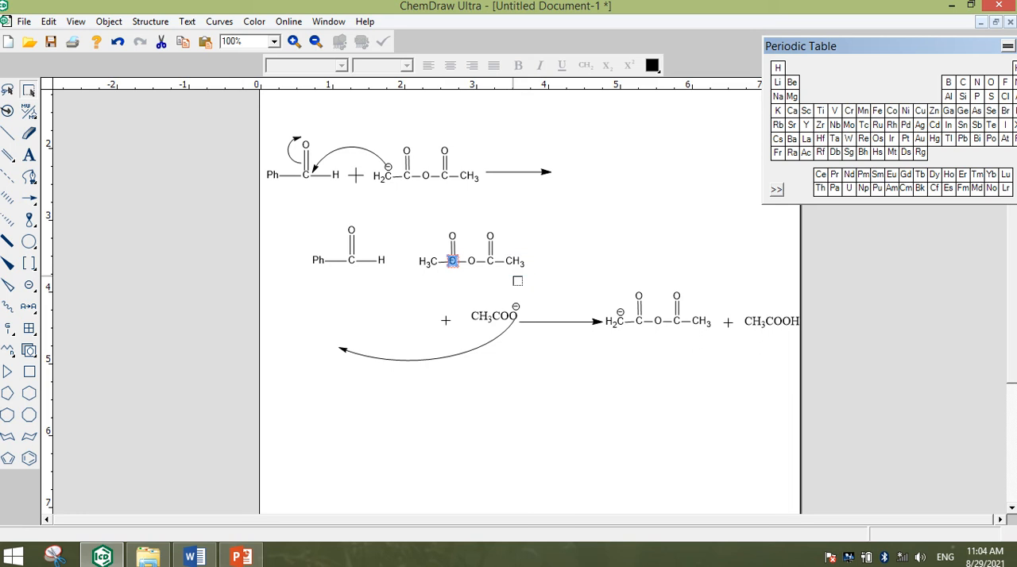
pyautogui.hotkey('ctrl', 'z')
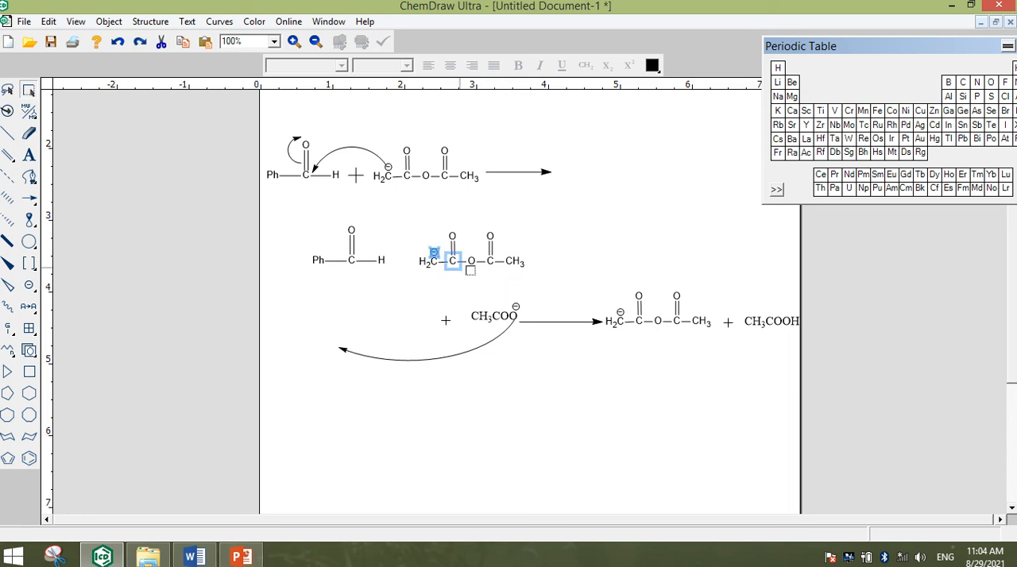
pyautogui.press('Delete')
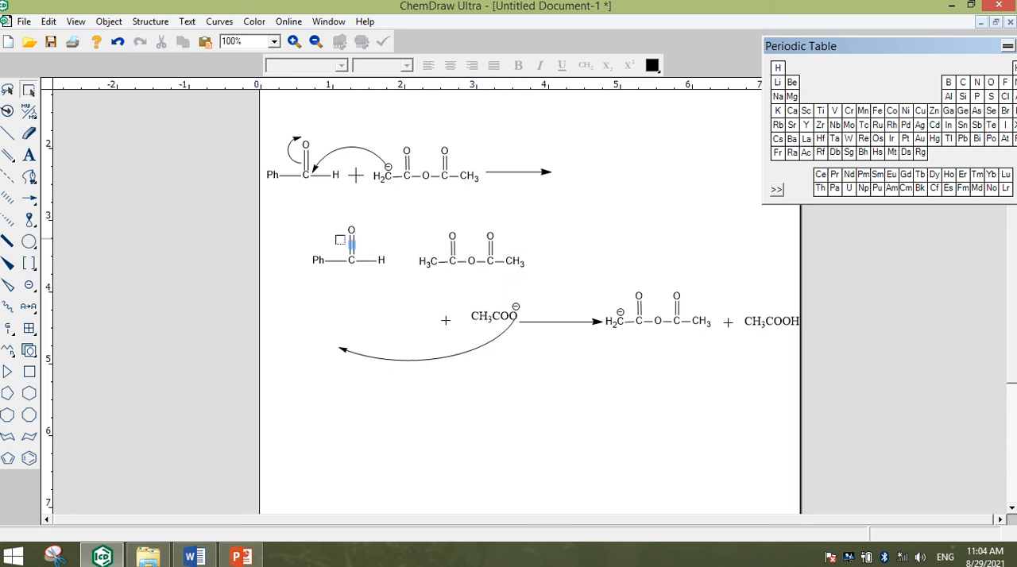
# Add a single bond to the copied anhydride's left carbon and turn it to point horizontally toward the aldehyde
pyautogui.click(8, 136)
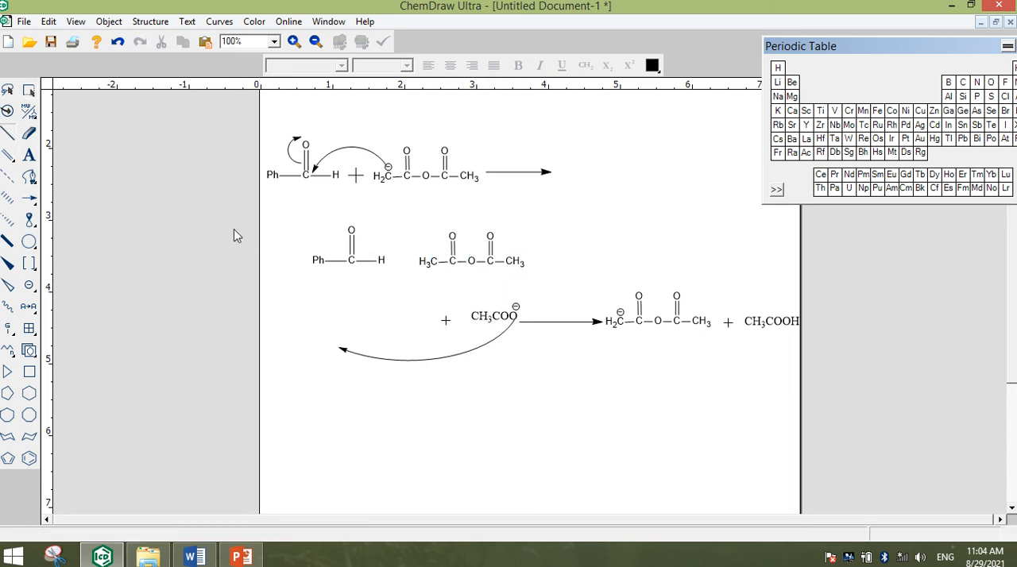
pyautogui.click(430, 263)
pyautogui.click(29, 90)
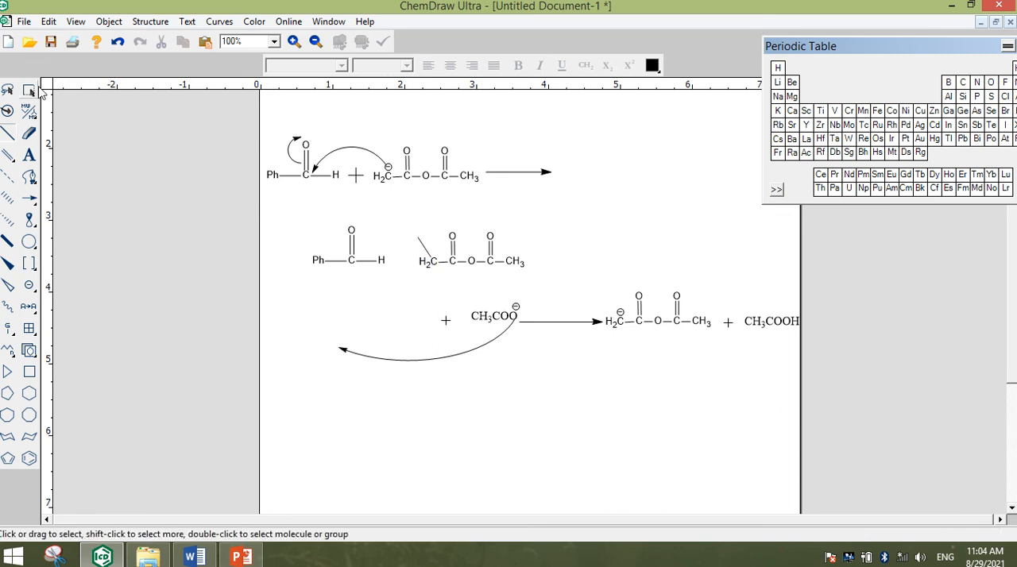
pyautogui.click(420, 250)
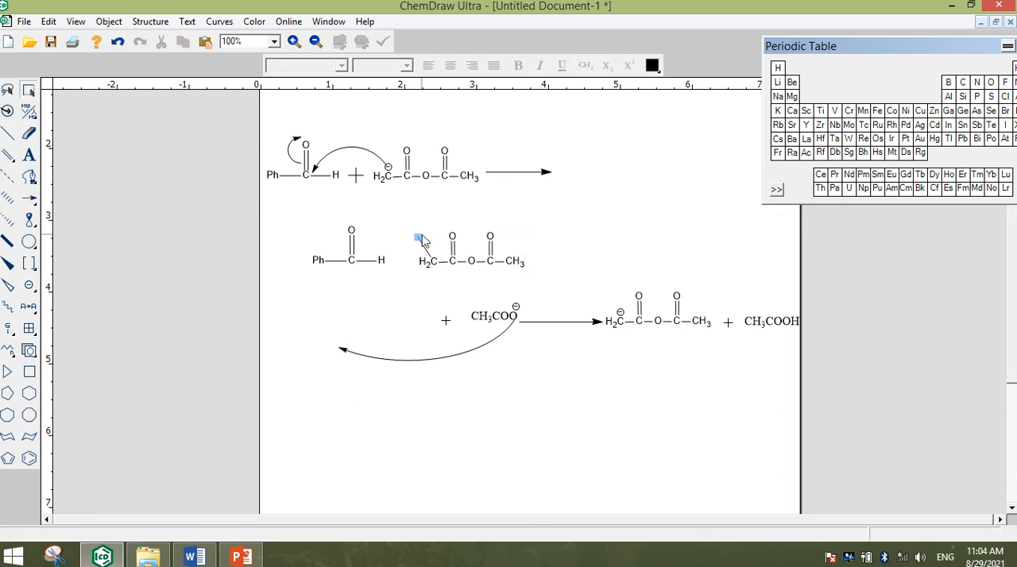
pyautogui.moveTo(416, 243); pyautogui.dragTo(394, 273)
# Change the C=O bond of the copied benzaldehyde to a plain single bond
pyautogui.doubleClick(351, 244)
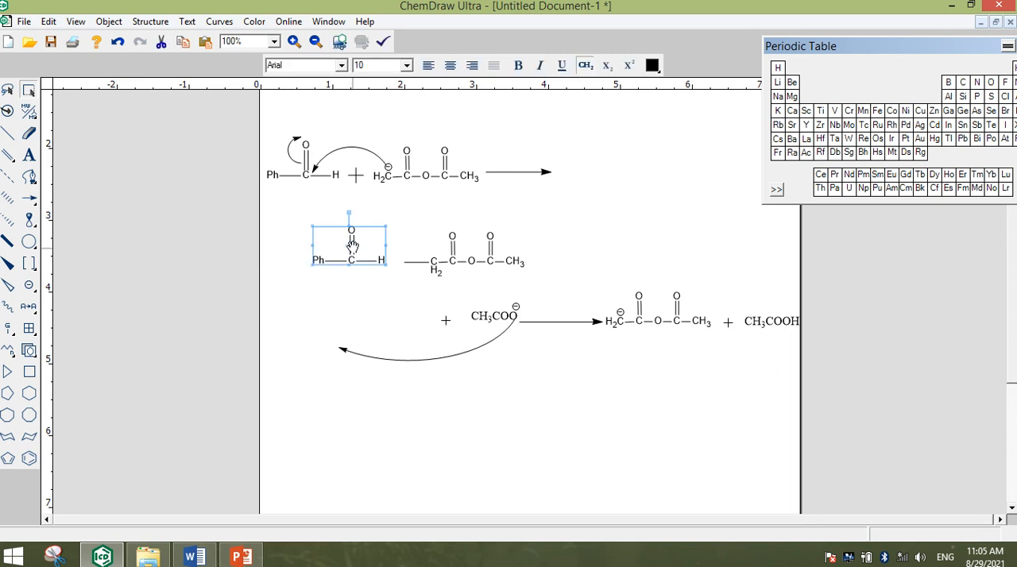
pyautogui.click(353, 243)
pyautogui.rightClick(354, 247)
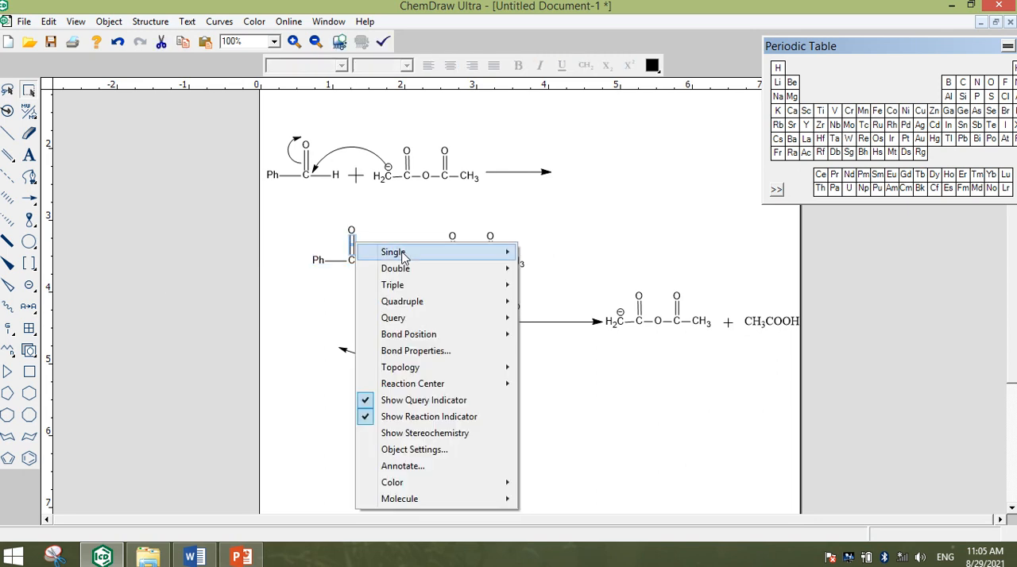
pyautogui.moveTo(506, 251)
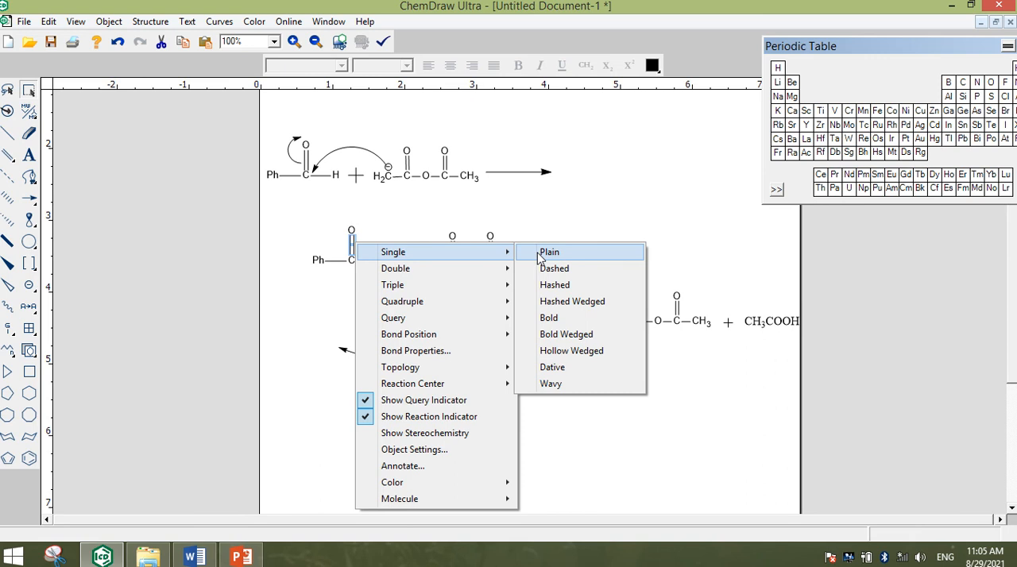
pyautogui.click(541, 252)
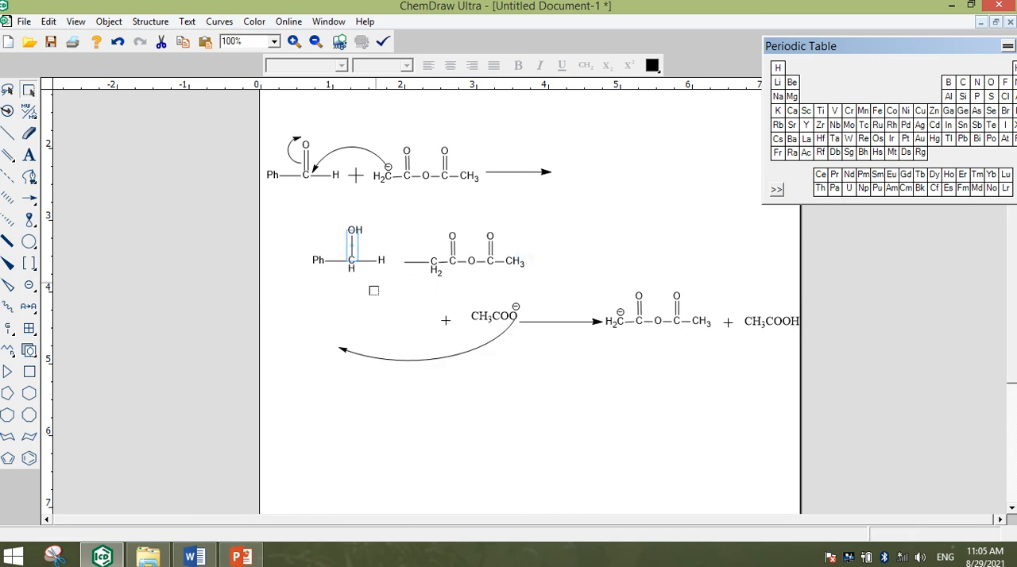
# Add a negative charge to the oxygen of the copied benzaldehyde
pyautogui.click(27, 286)
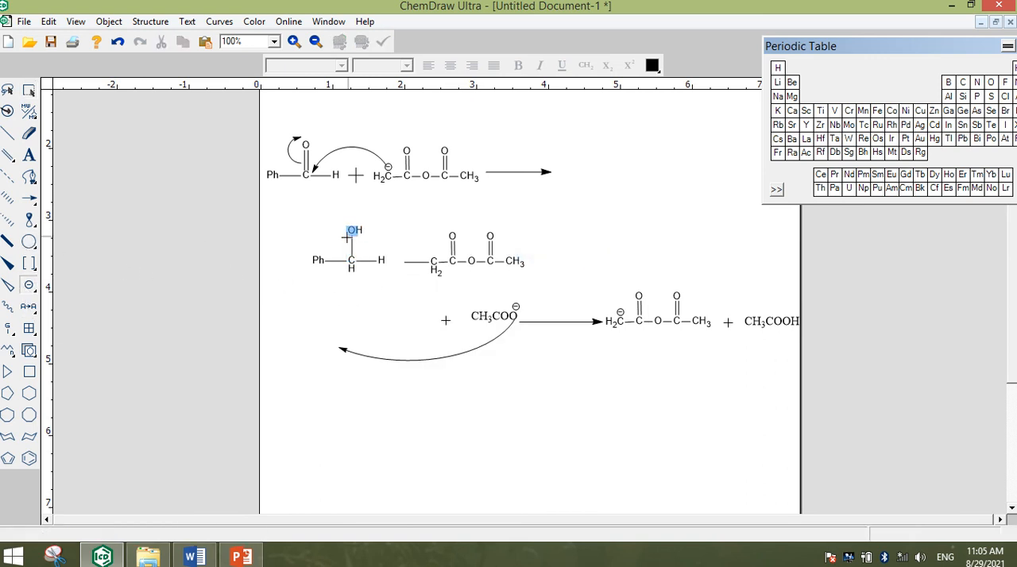
pyautogui.click(351, 230)
pyautogui.click(30, 93)
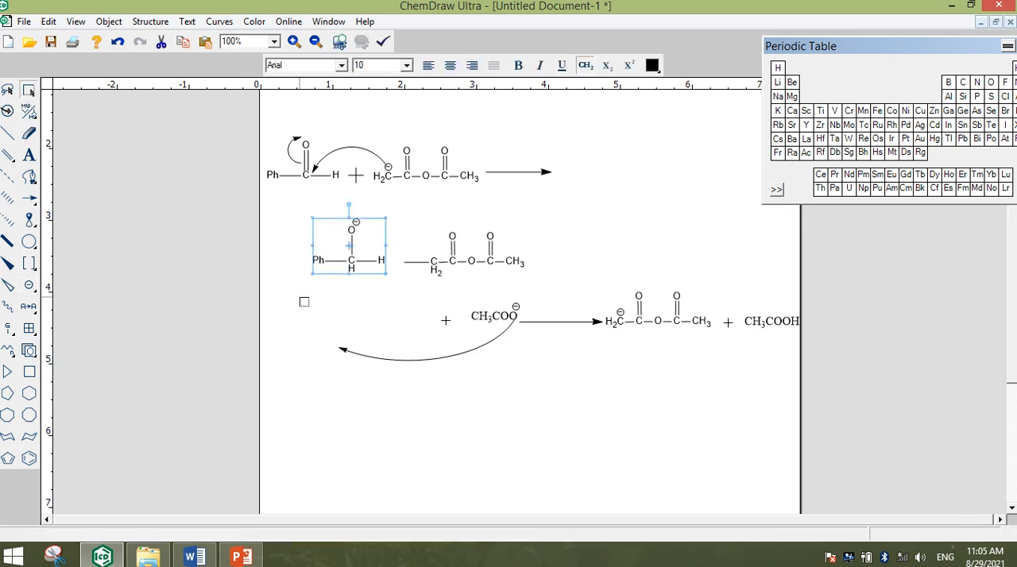
pyautogui.click(316, 295)
# Delete the hydrogen at the right end of the copied benzaldehyde together with its bond
pyautogui.moveTo(373, 252); pyautogui.dragTo(399, 282)
pyautogui.press('Delete')
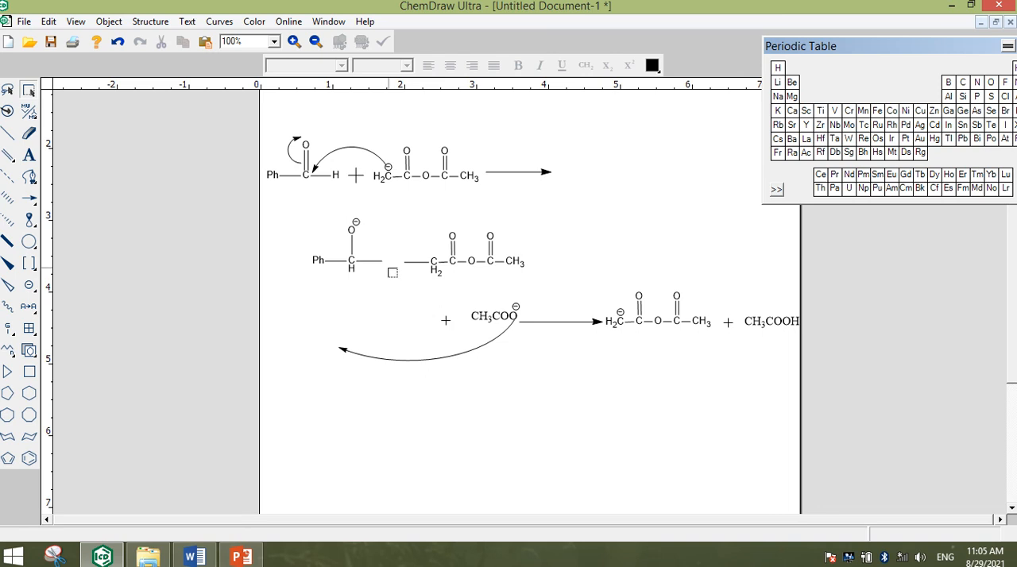
pyautogui.press('Delete')
# Move the benzaldehyde fragment onto the free bond end of the anhydride and join the two structures into one molecule
pyautogui.moveTo(397, 214); pyautogui.dragTo(302, 288)
pyautogui.moveTo(359, 255); pyautogui.dragTo(385, 274)
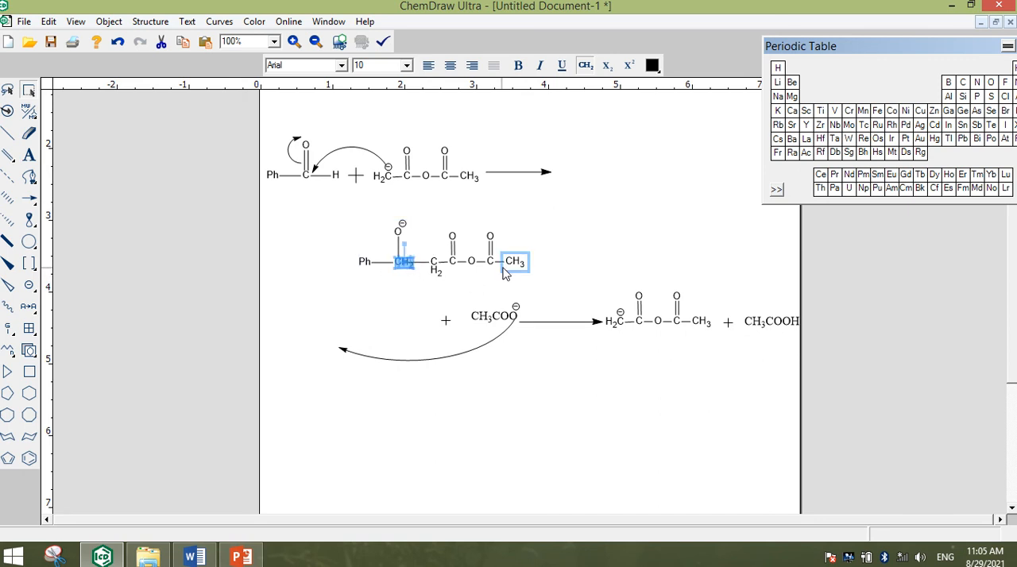
pyautogui.hotkey('ctrl', 'j')
pyautogui.click(582, 222)
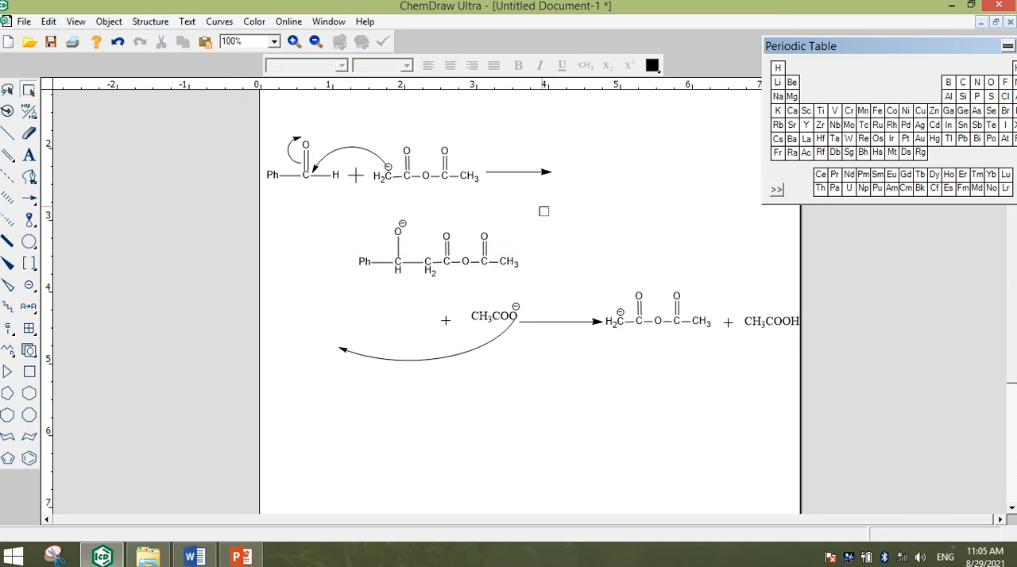
# Move the joined alkoxide product up to the first row, just after the reaction arrow
pyautogui.moveTo(532, 205); pyautogui.dragTo(354, 288)
pyautogui.moveTo(406, 262); pyautogui.dragTo(610, 173)
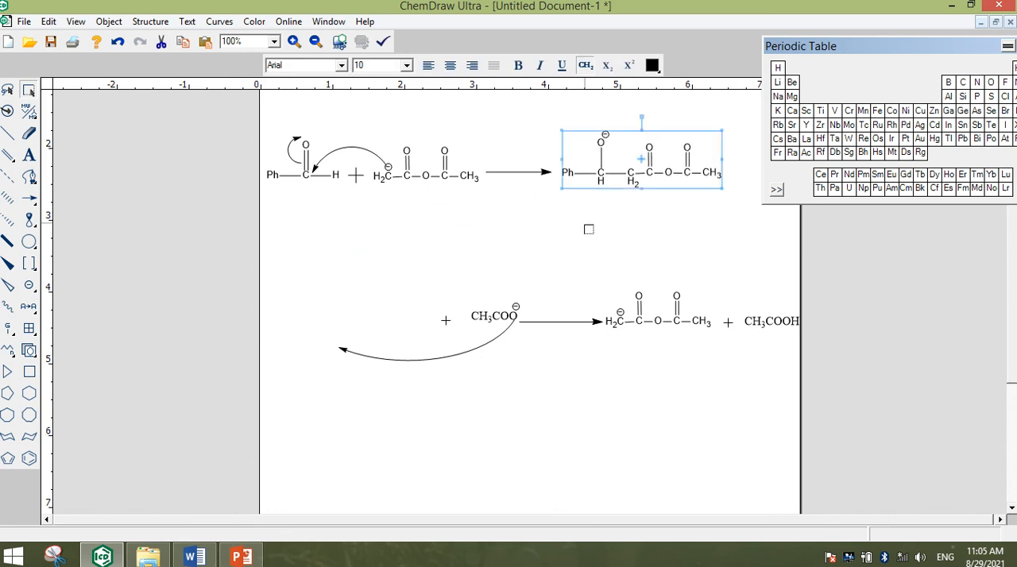
pyautogui.click(588, 225)
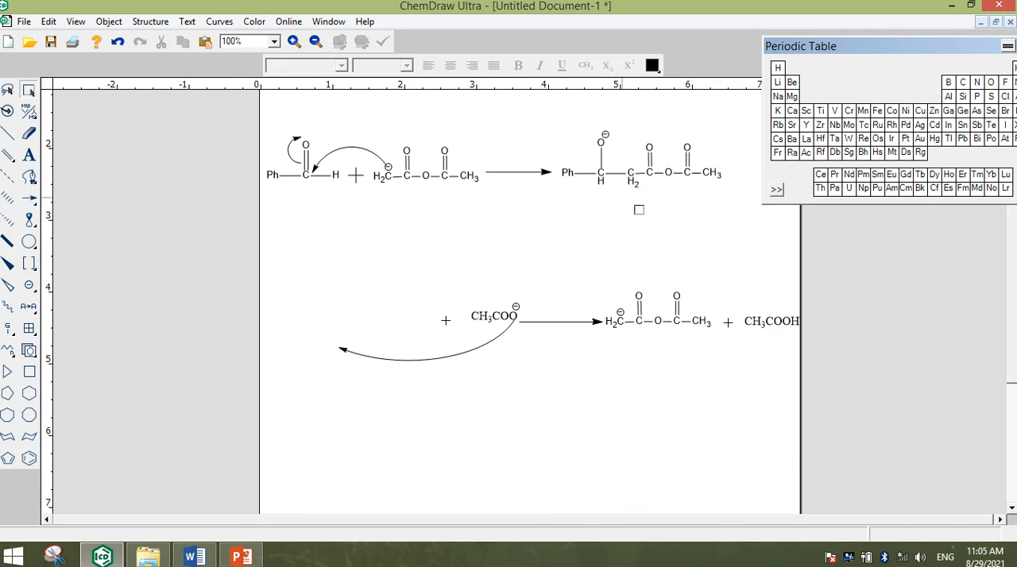
# Try labelling the alkoxide product with its generated chemical name, and undo the label
pyautogui.click(28, 155)
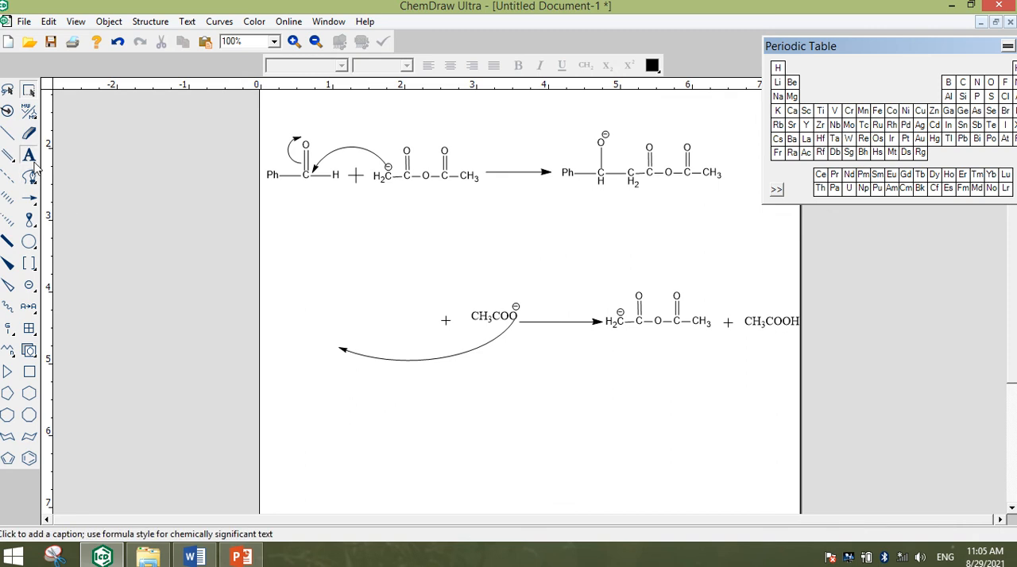
pyautogui.click(594, 198)
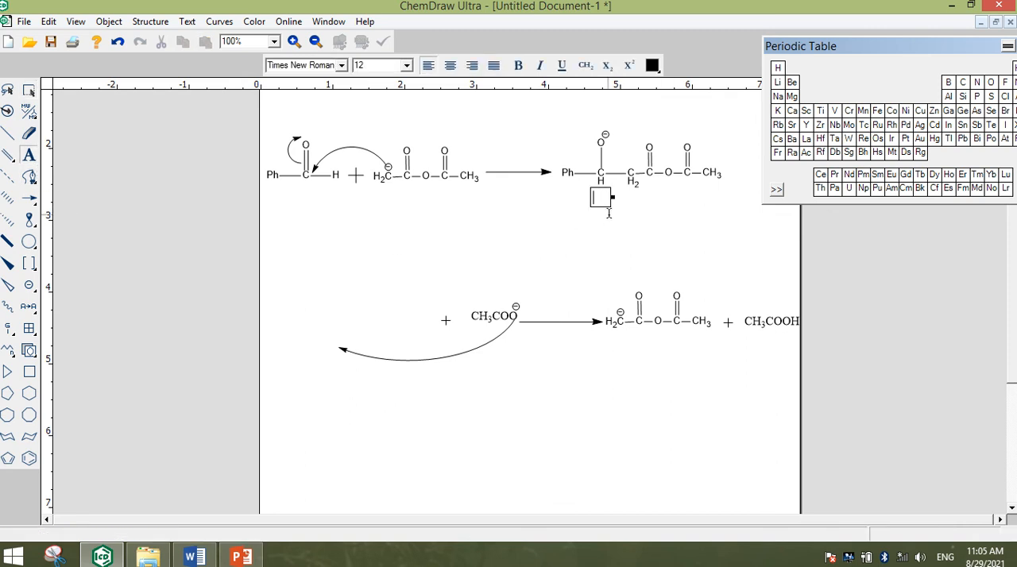
pyautogui.click(29, 90)
pyautogui.rightClick(646, 138)
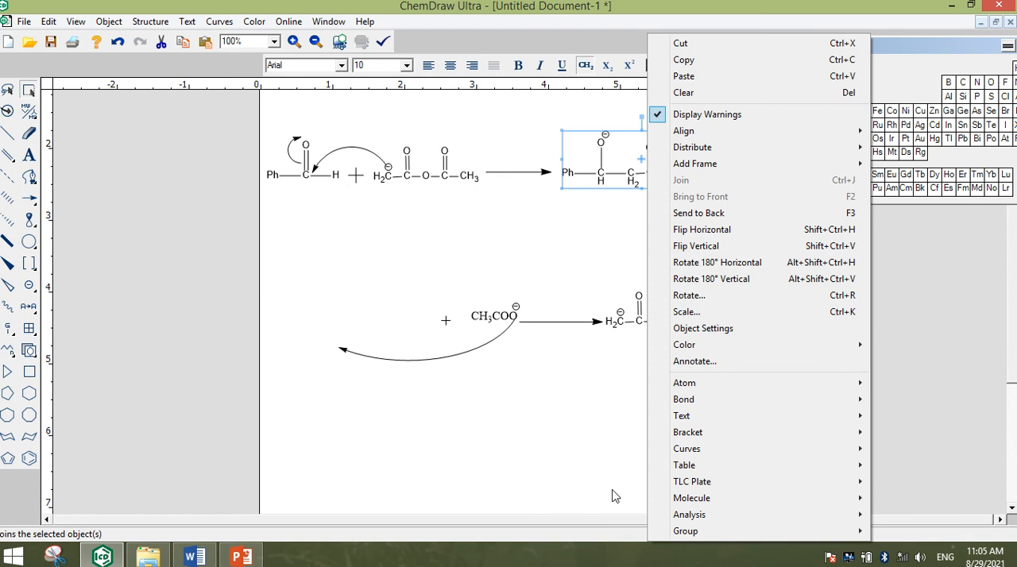
pyautogui.moveTo(702, 517)
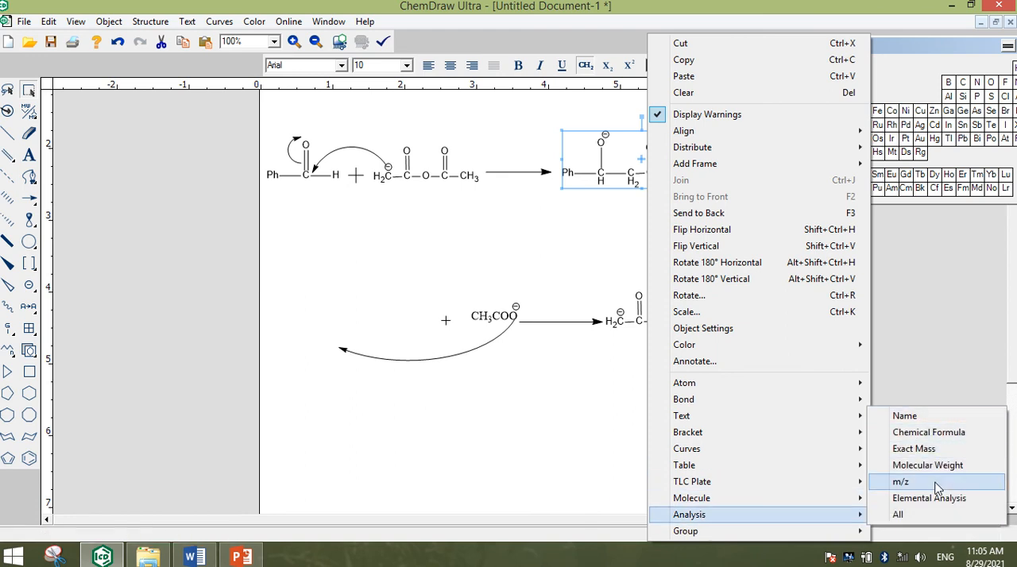
pyautogui.click(937, 416)
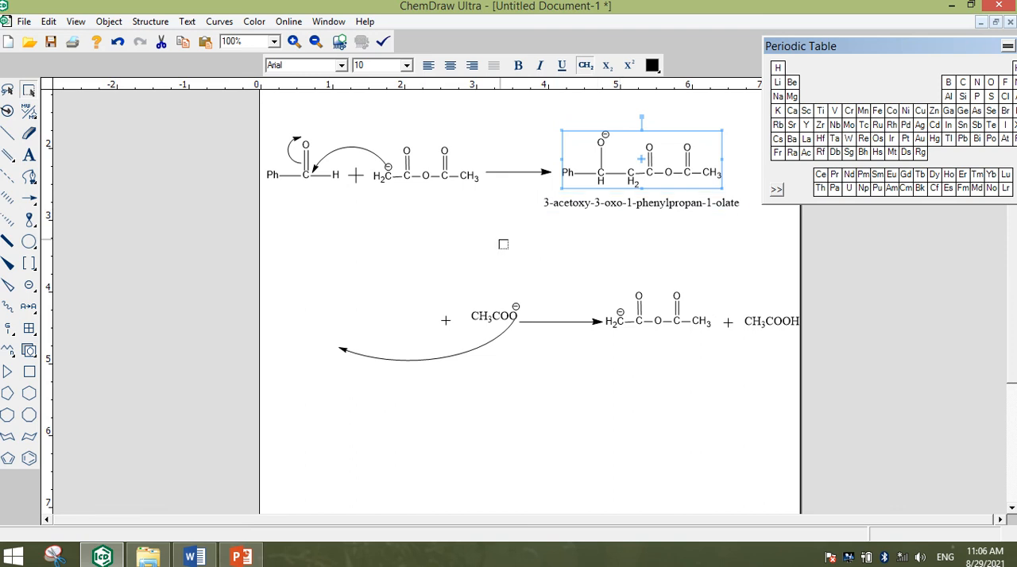
pyautogui.hotkey('ctrl', 'z')
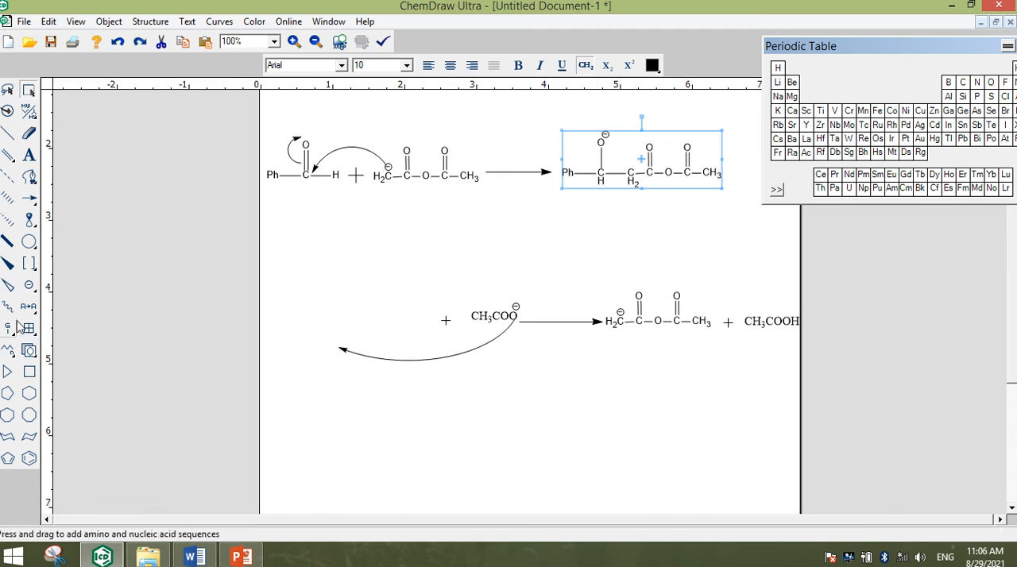
# Try drawing a pair of square brackets around the acetate ion in the second row, and undo them
pyautogui.click(29, 264)
pyautogui.moveTo(385, 255); pyautogui.dragTo(580, 366)
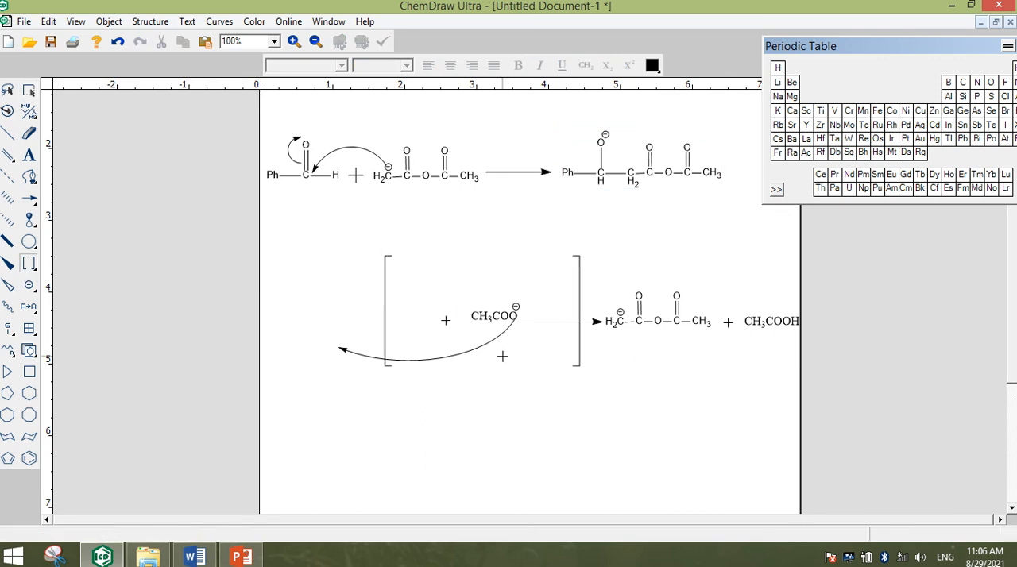
pyautogui.hotkey('ctrl', 'z')
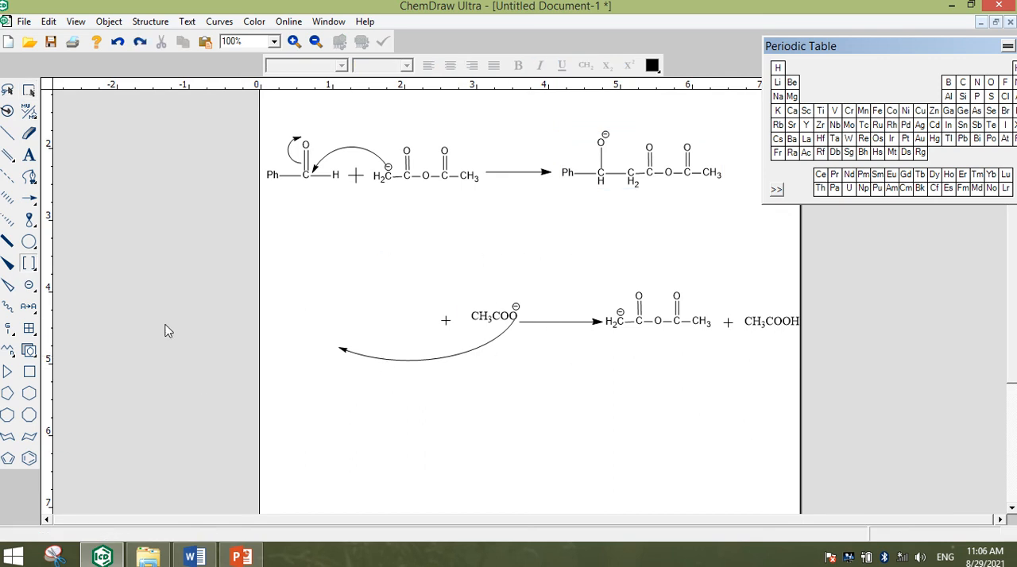
# Look through the structure template collections, including Cycloalkanes, Ph Rings and Supramolecules
pyautogui.click(30, 287)
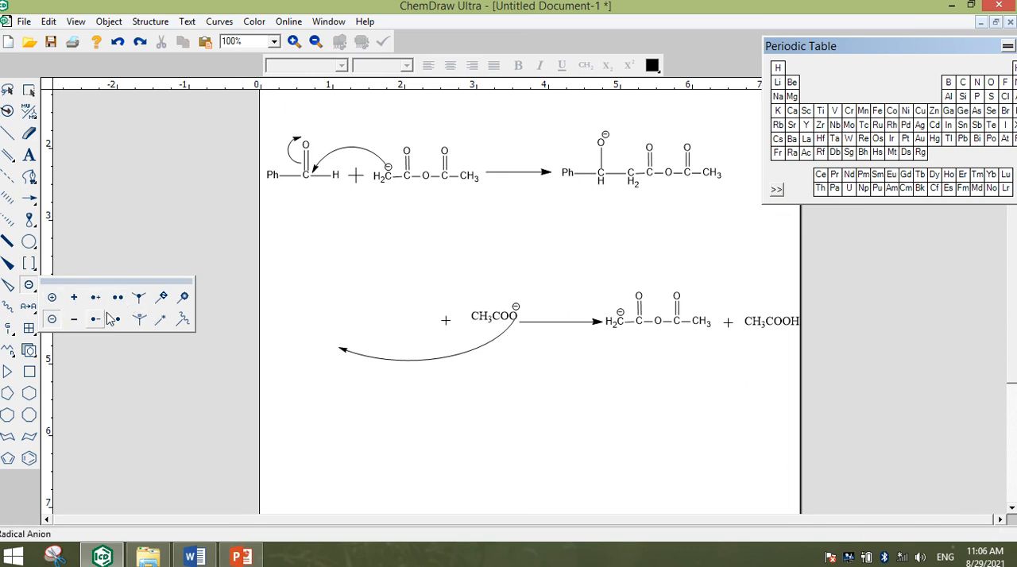
pyautogui.click(29, 368)
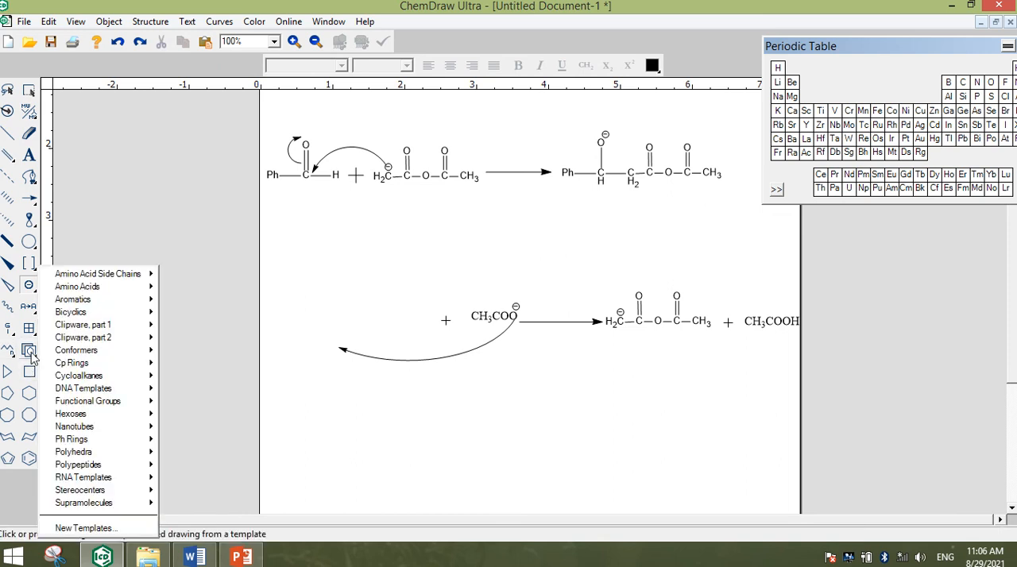
pyautogui.moveTo(87, 318)
pyautogui.moveTo(105, 289)
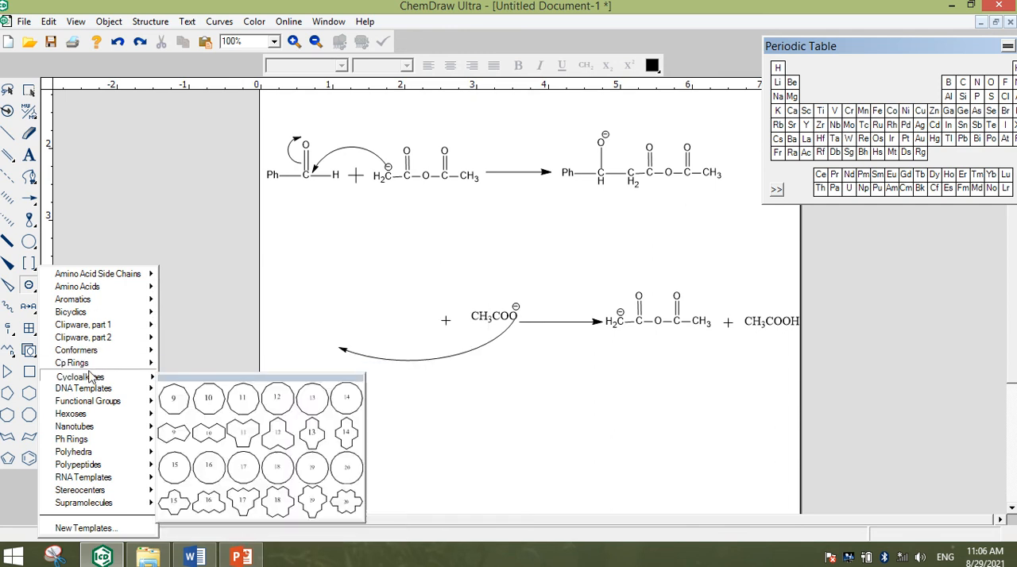
pyautogui.moveTo(91, 420)
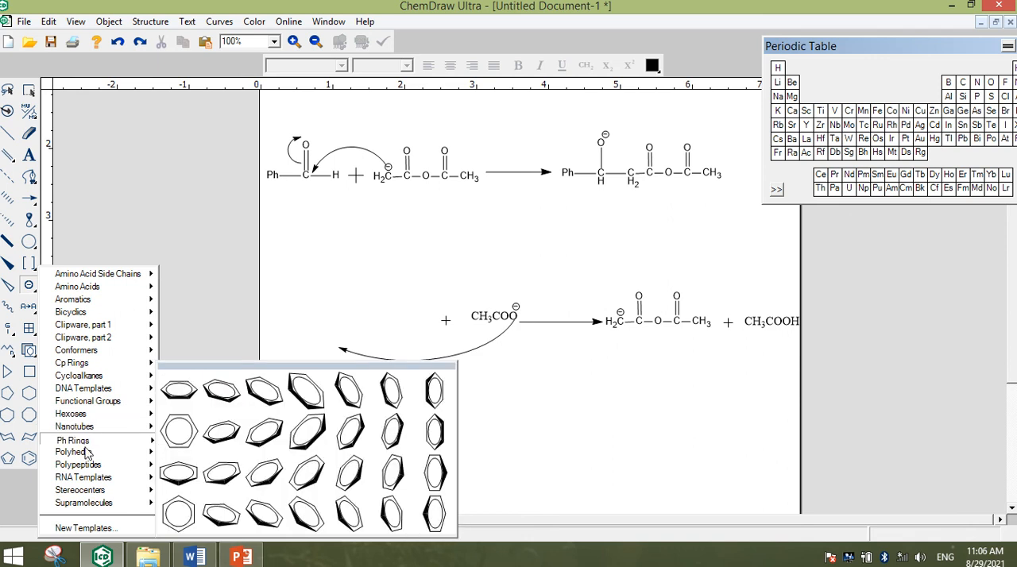
pyautogui.moveTo(87, 466)
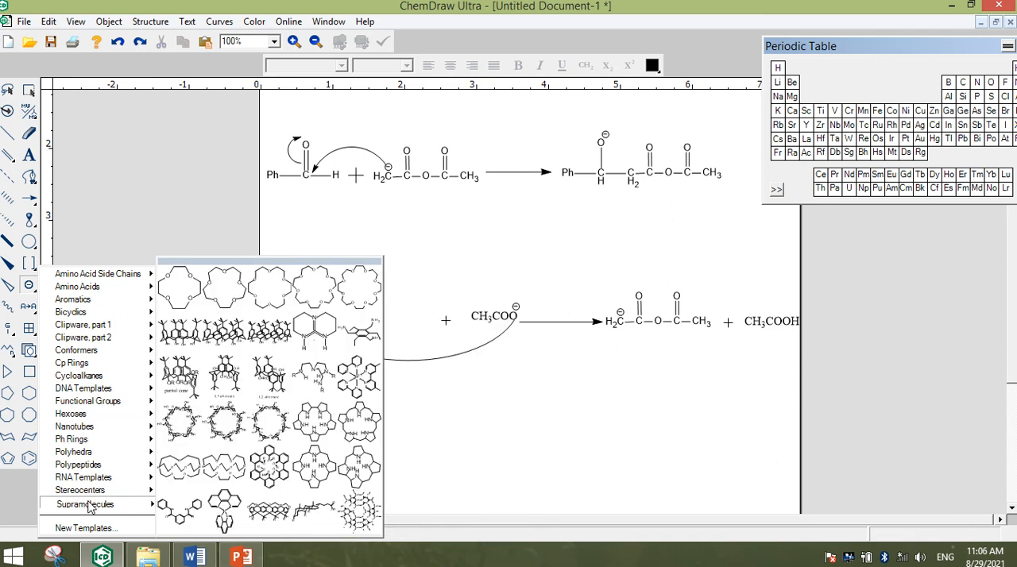
pyautogui.click(89, 506)
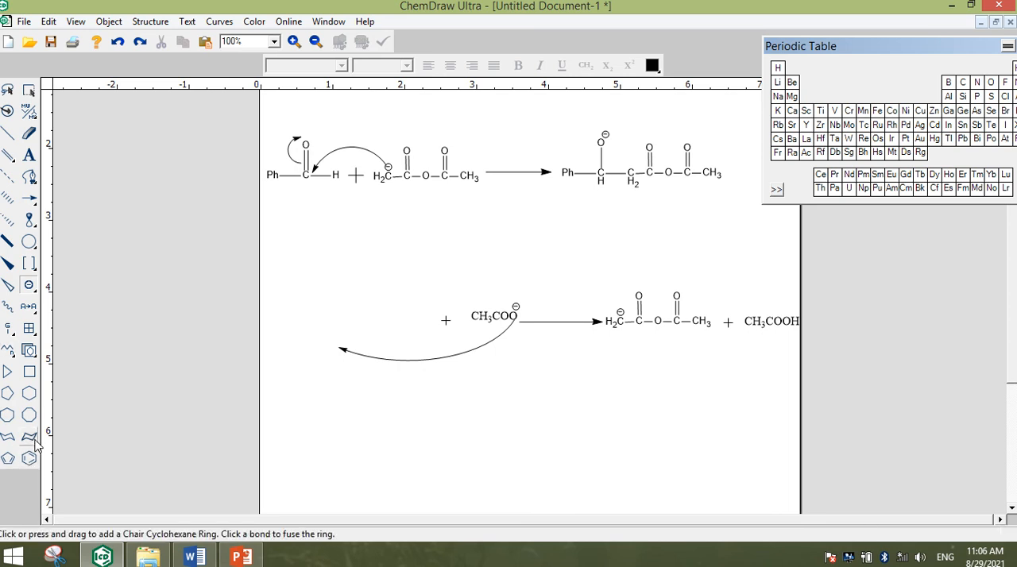
pyautogui.click(27, 284)
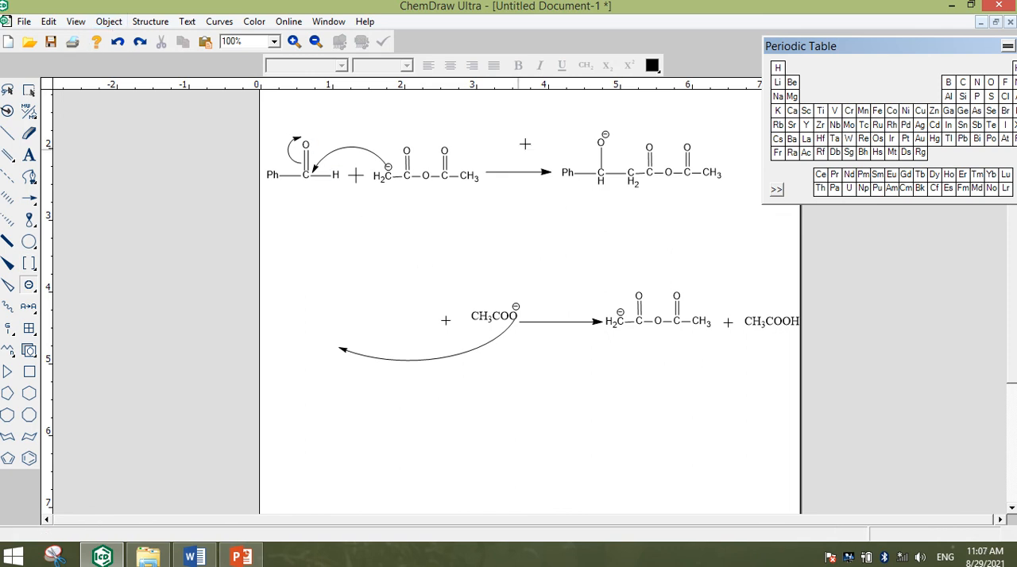
# Copy the complete first-row reaction scheme into Word below the Step 2 description, removing one blank line there
pyautogui.click(28, 90)
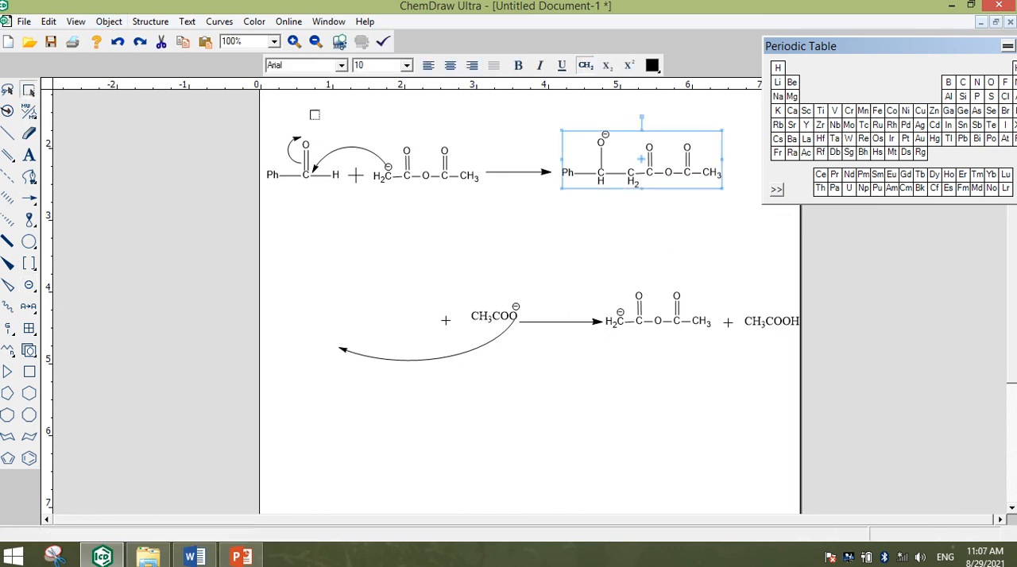
pyautogui.moveTo(522, 245); pyautogui.dragTo(251, 261)
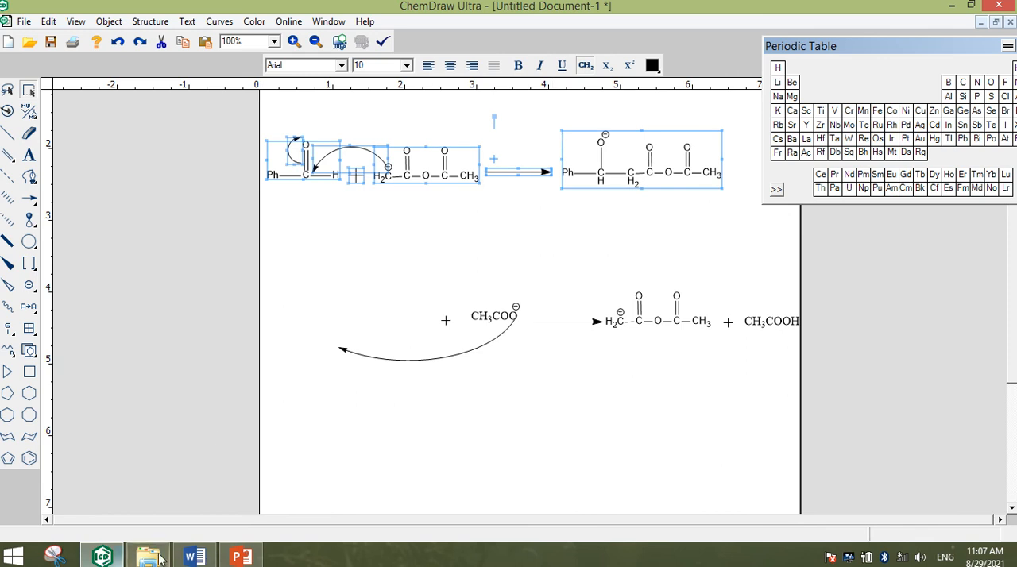
pyautogui.click(191, 554)
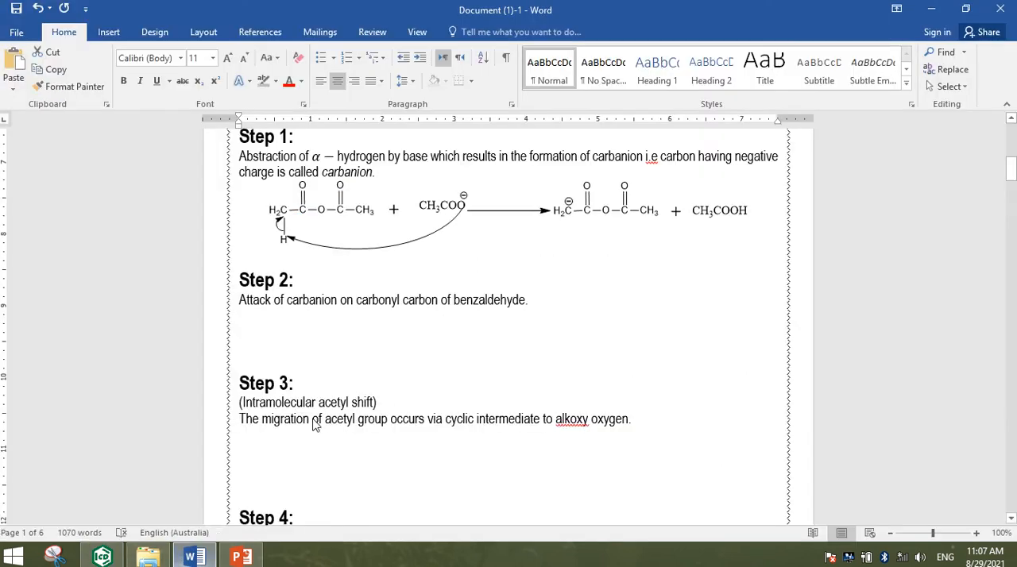
pyautogui.click(328, 329)
pyautogui.press('BackSpace')
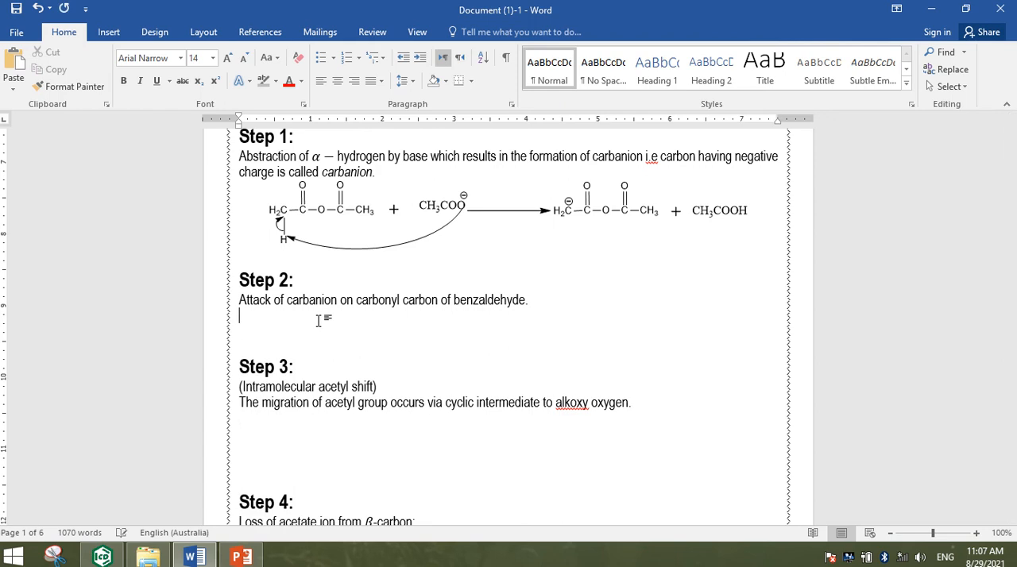
pyautogui.hotkey('ctrl', 'v')
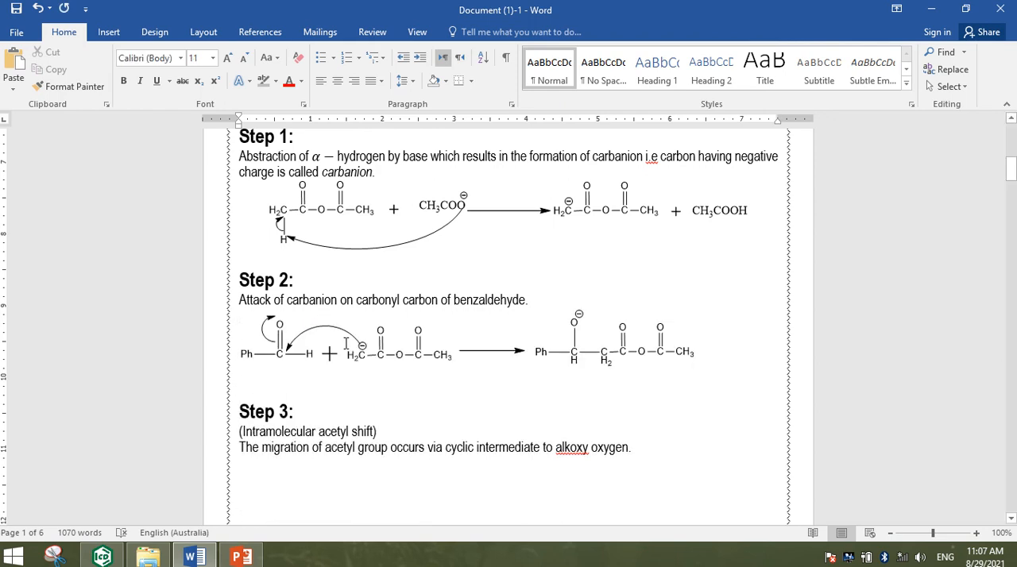
# Enlarge the pasted Step 2 scheme in height and width and centre it horizontally
pyautogui.moveTo(467, 364); pyautogui.dragTo(453, 393)
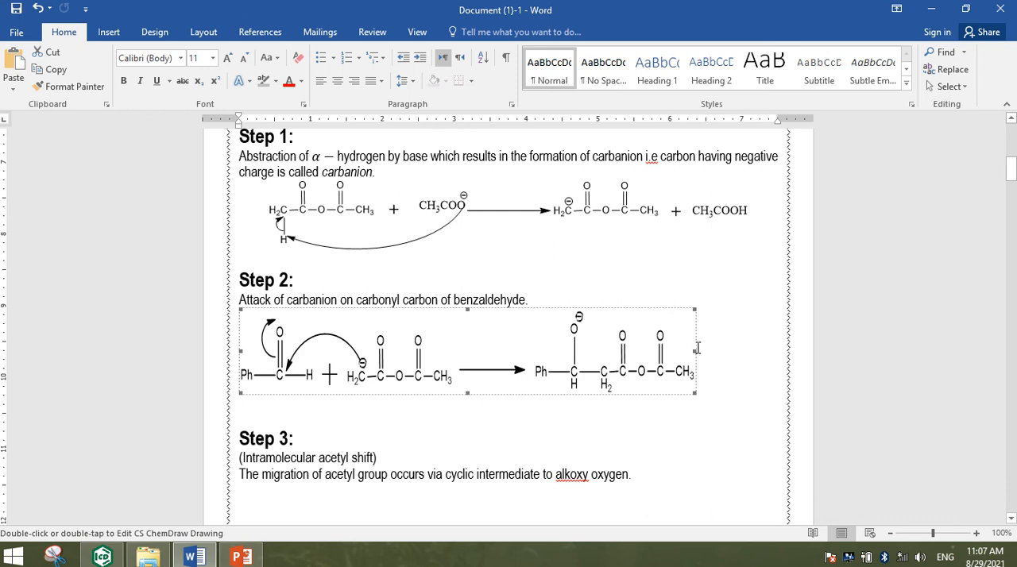
pyautogui.moveTo(692, 350); pyautogui.dragTo(739, 338)
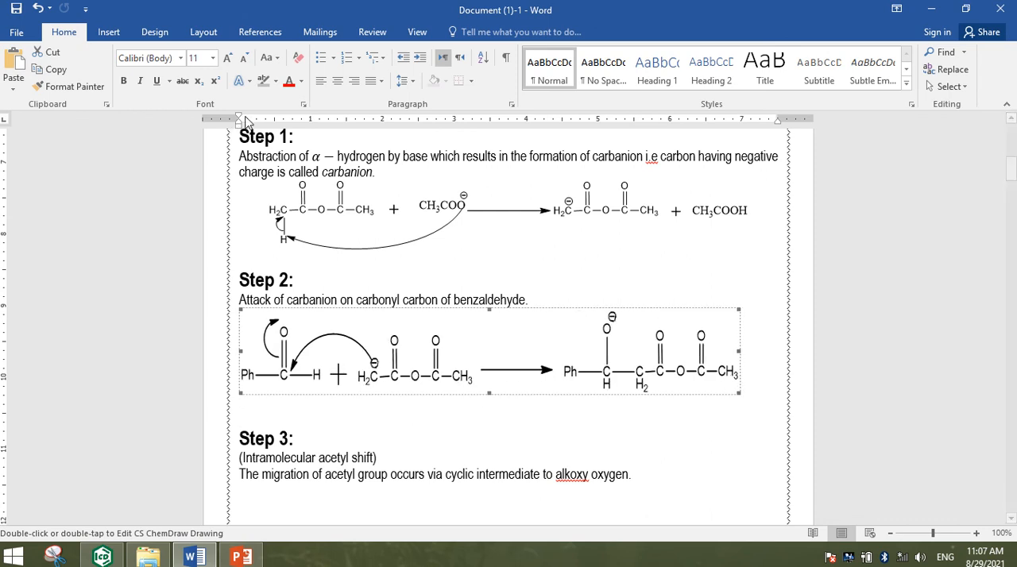
pyautogui.click(338, 84)
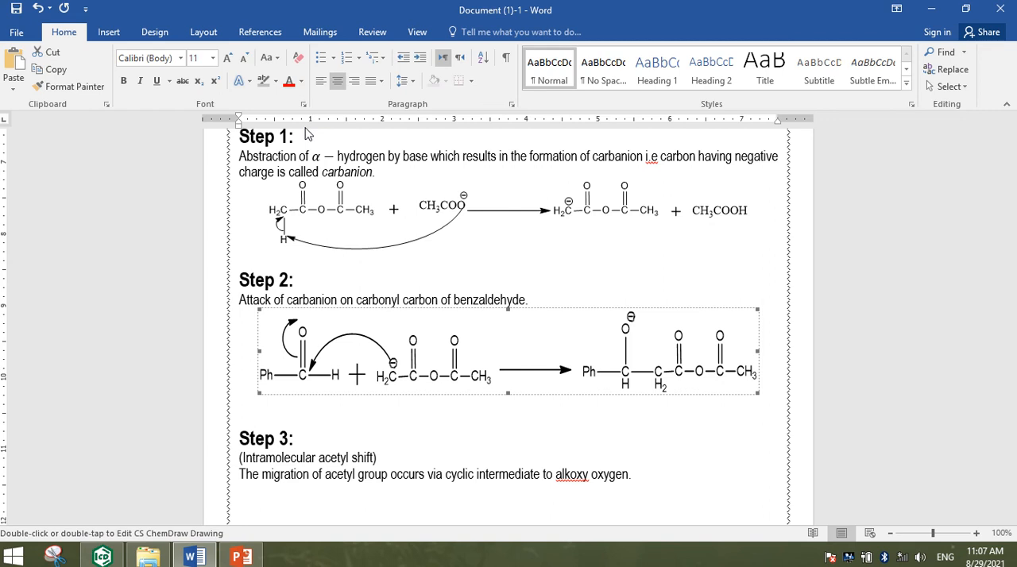
pyautogui.click(239, 558)
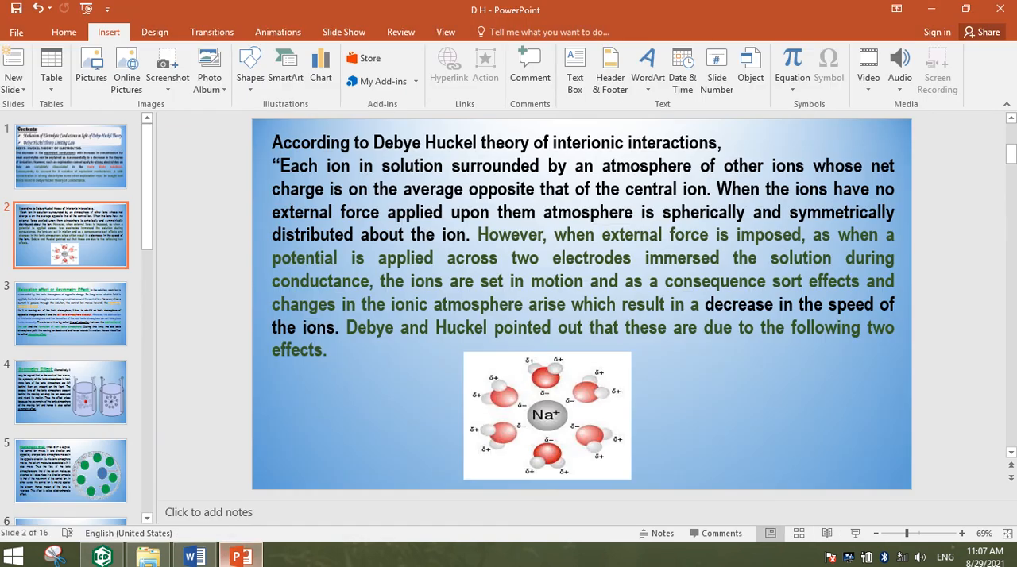
pyautogui.click(237, 560)
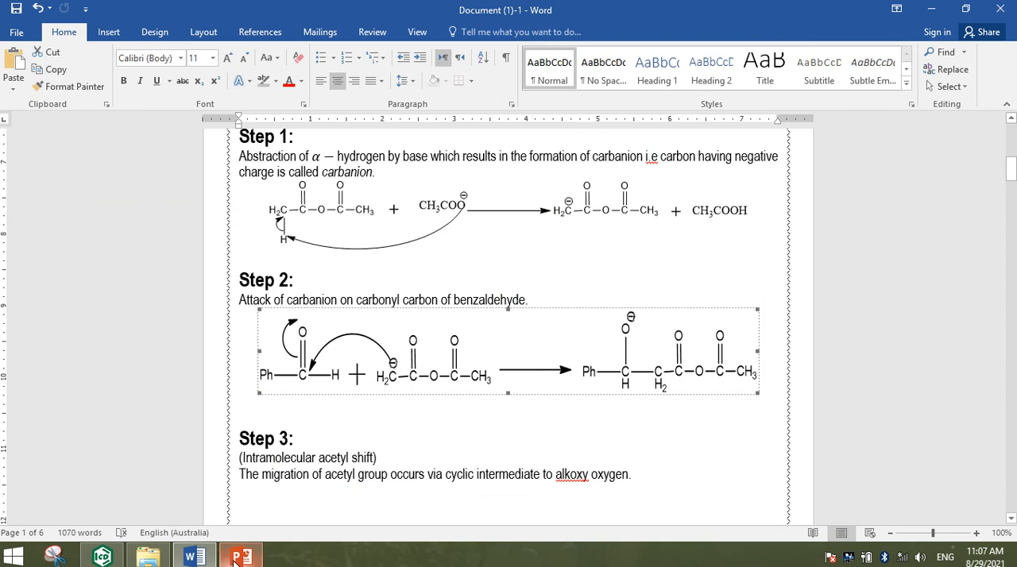
# Return to ChemDraw and delete the whole leftover acetate reaction in the second row
pyautogui.click(929, 9)
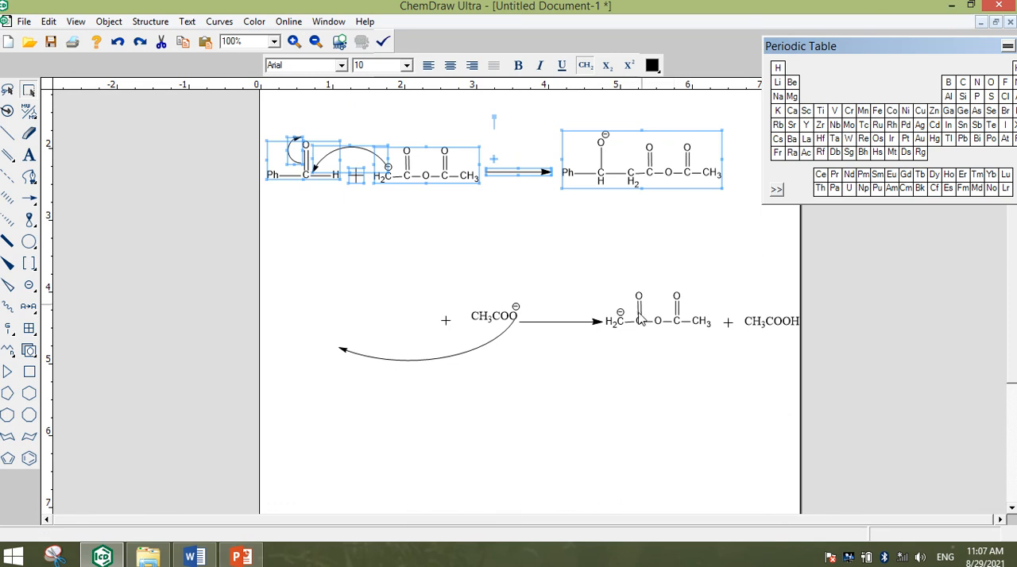
pyautogui.moveTo(296, 273); pyautogui.dragTo(811, 377)
pyautogui.press('Delete')
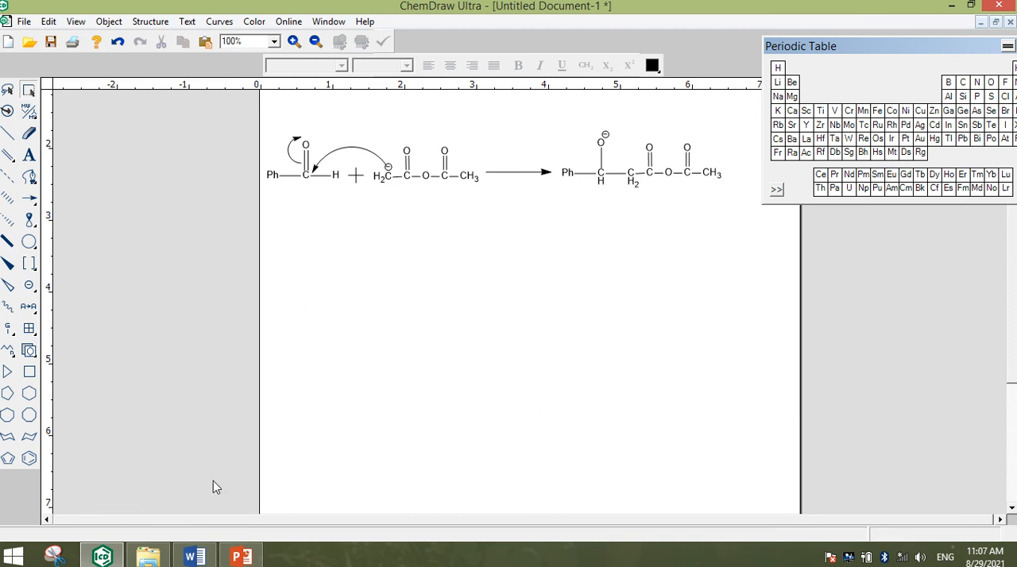
pyautogui.moveTo(95, 559)
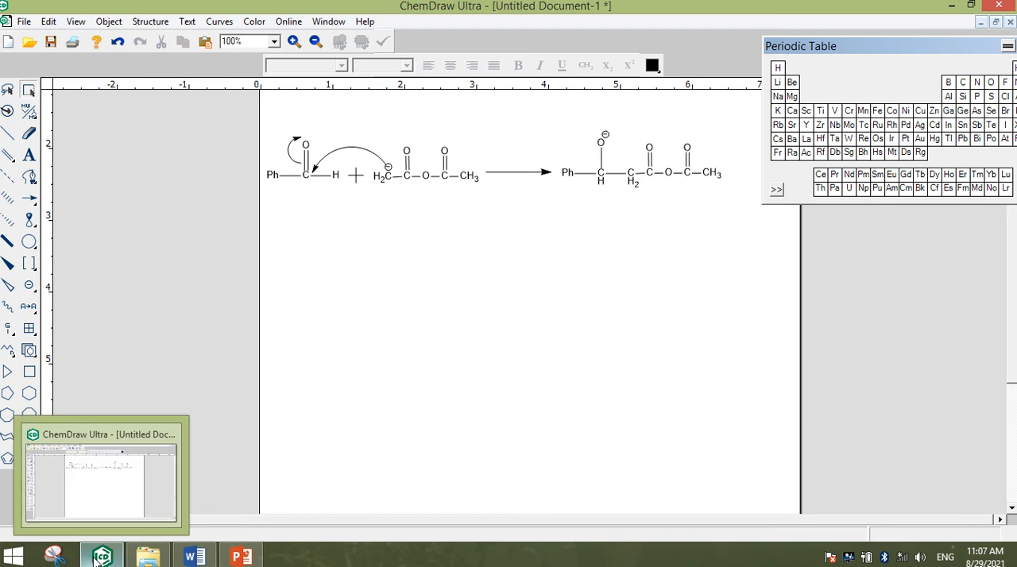
pyautogui.click(230, 559)
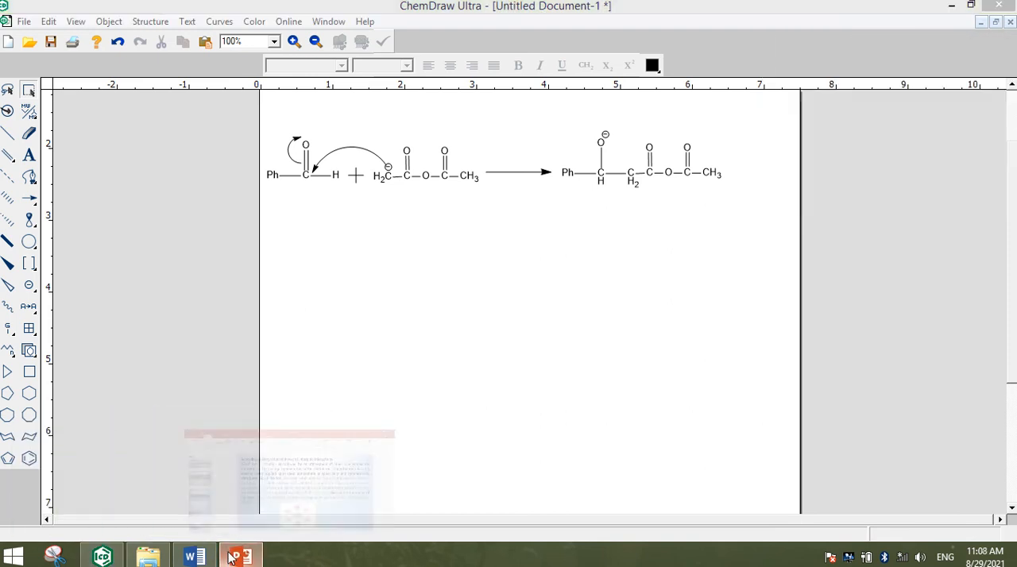
pyautogui.click(230, 559)
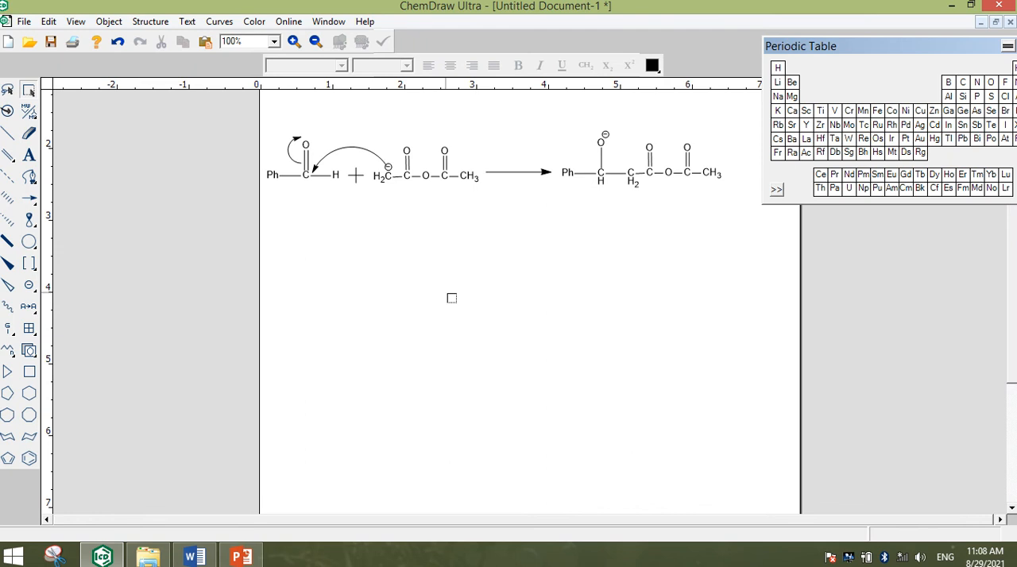